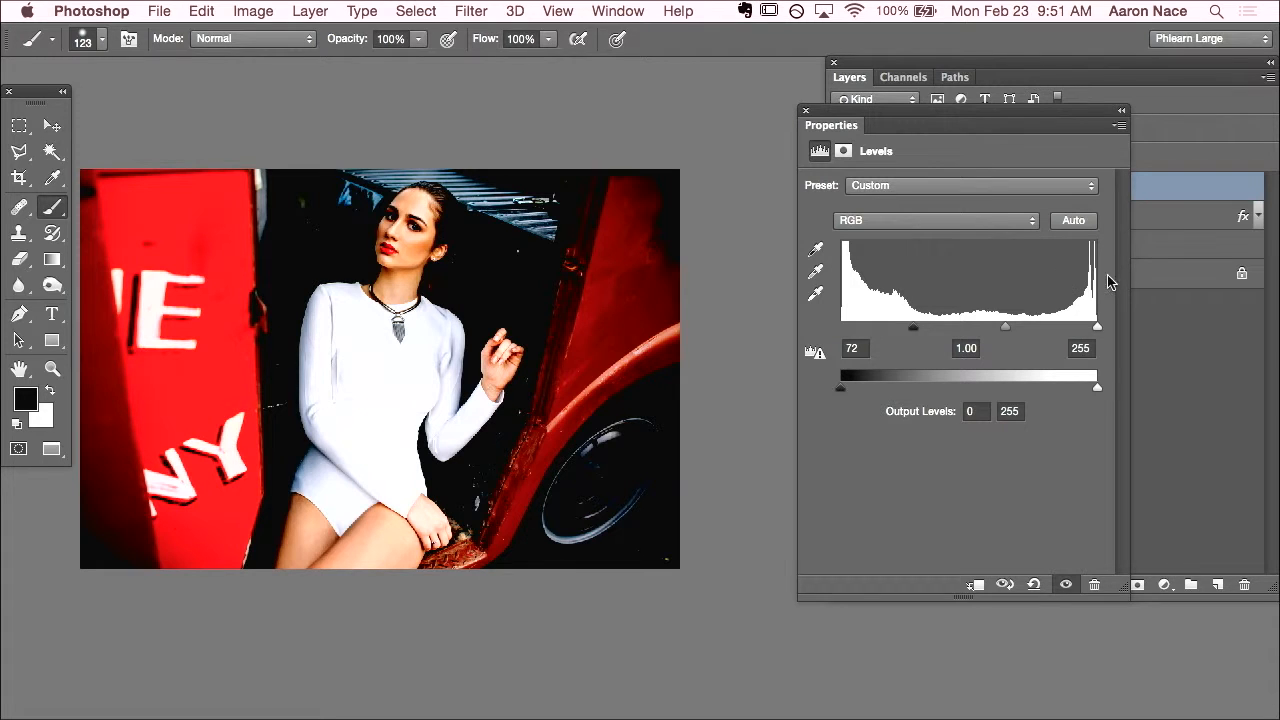
Step: Try the Levels input black point at 181 and the white point at 152, and reset the adjustment to its defaults
mouse_move(910, 329)
mouse_down()
mouse_move(845, 332)
mouse_move(922, 338)
mouse_up()
drag(922, 333, 1027, 336)
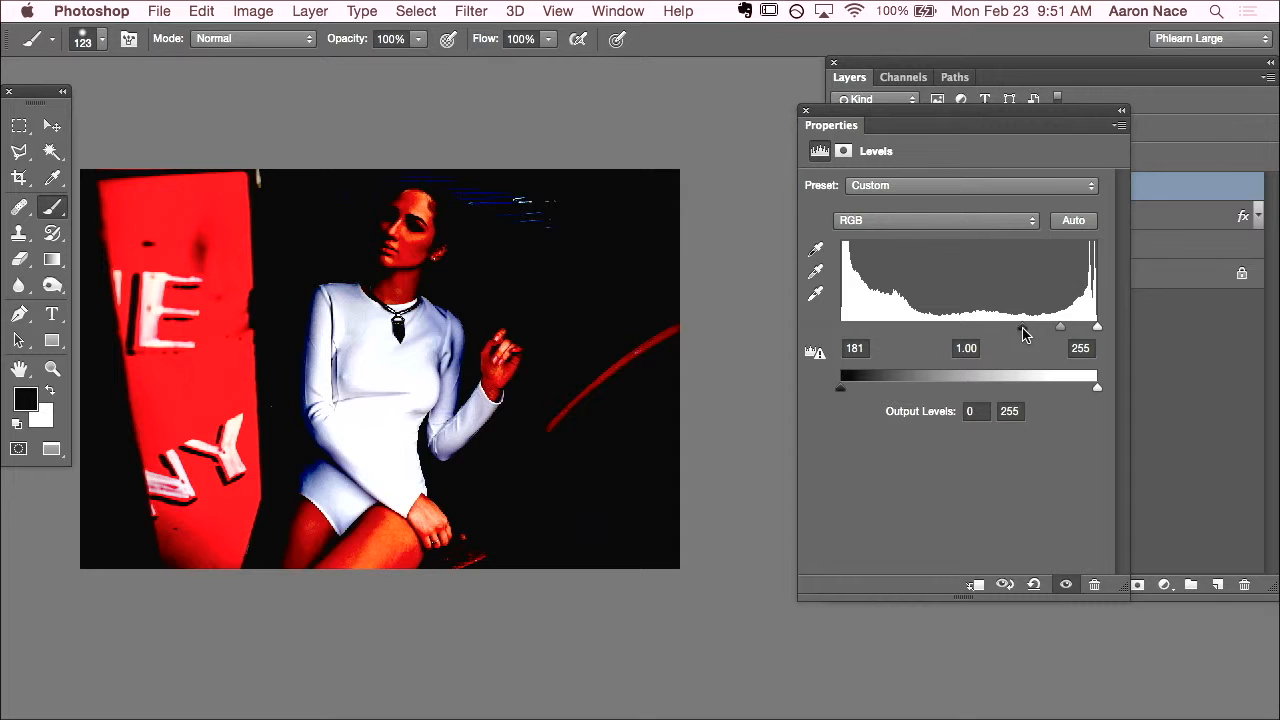
drag(1024, 335, 766, 317)
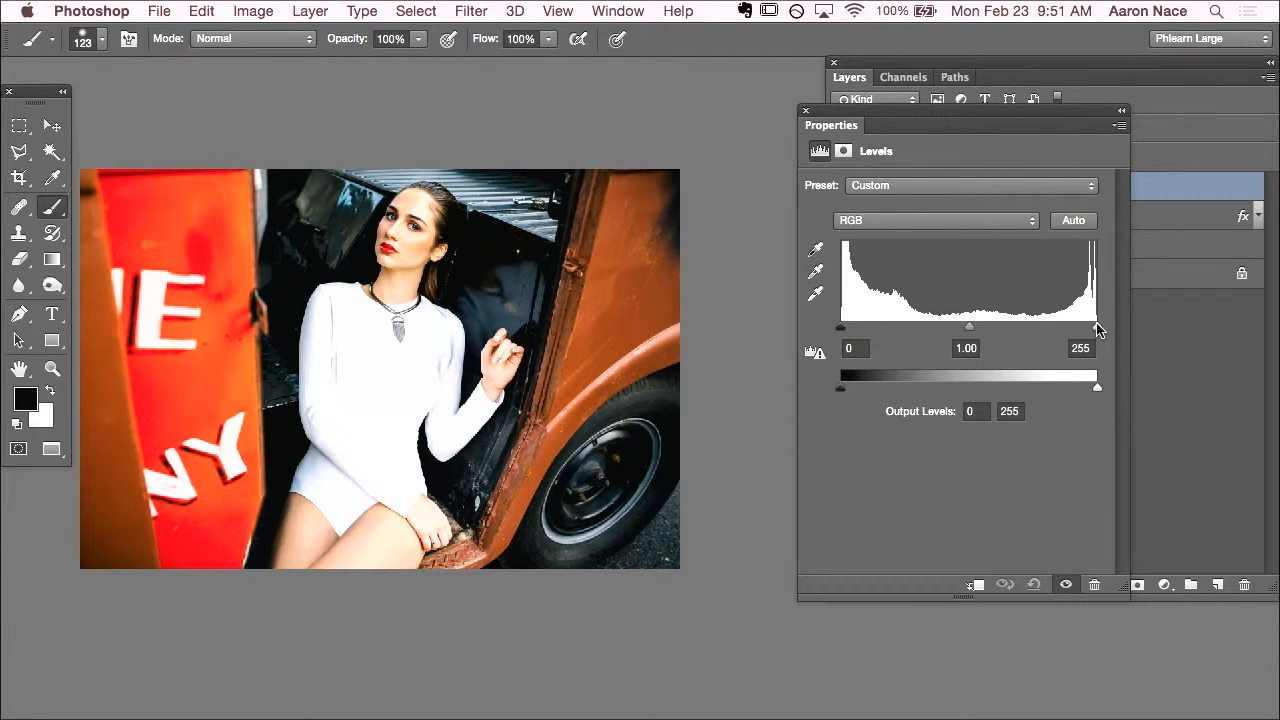
drag(1097, 329, 993, 328)
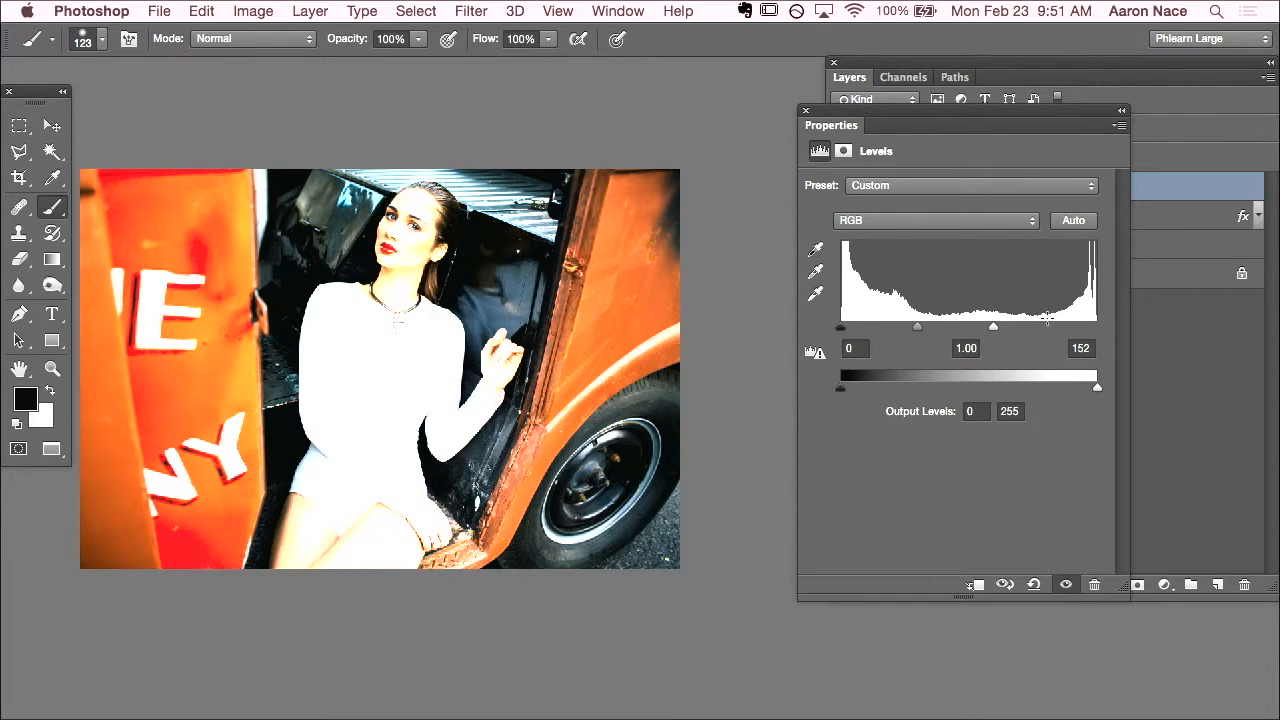
drag(993, 328, 1123, 337)
mouse_move(968, 330)
mouse_down()
mouse_move(986, 329)
mouse_move(967, 327)
mouse_up()
click(1034, 584)
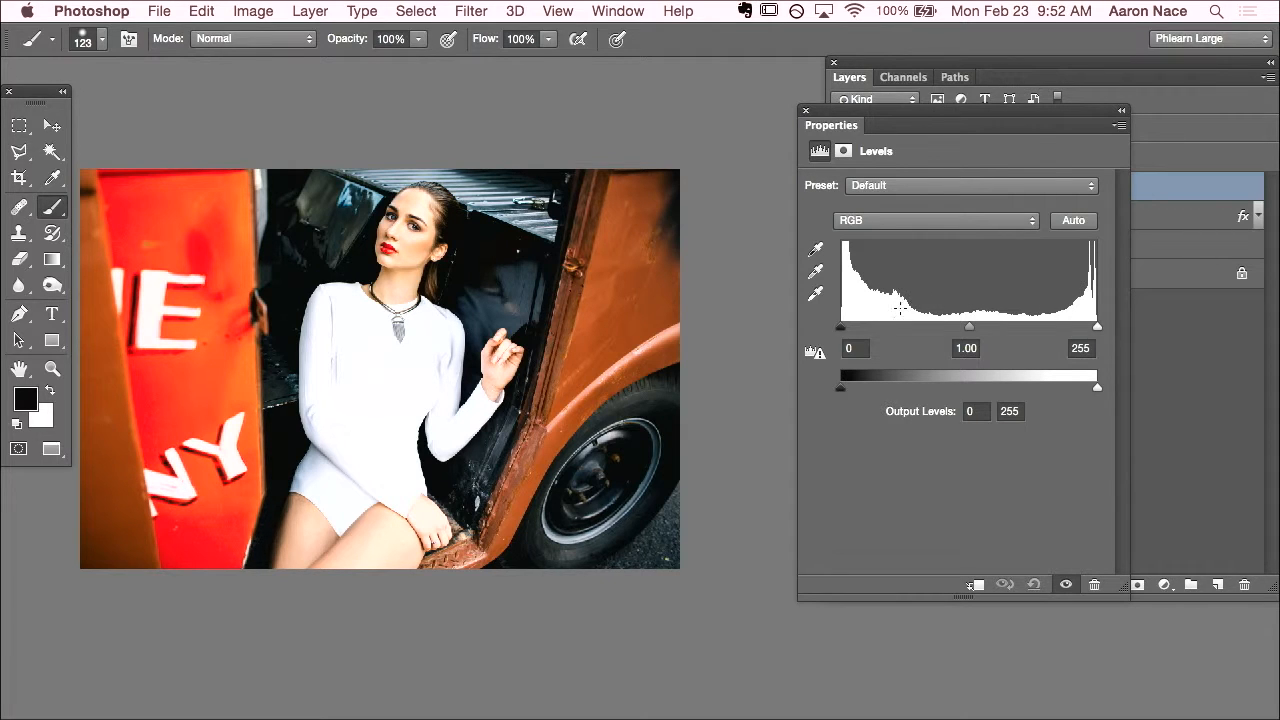
Step: Try the output black level at 78, 84 and 213 and the output white level at 119, restoring each to its default
drag(841, 393, 920, 389)
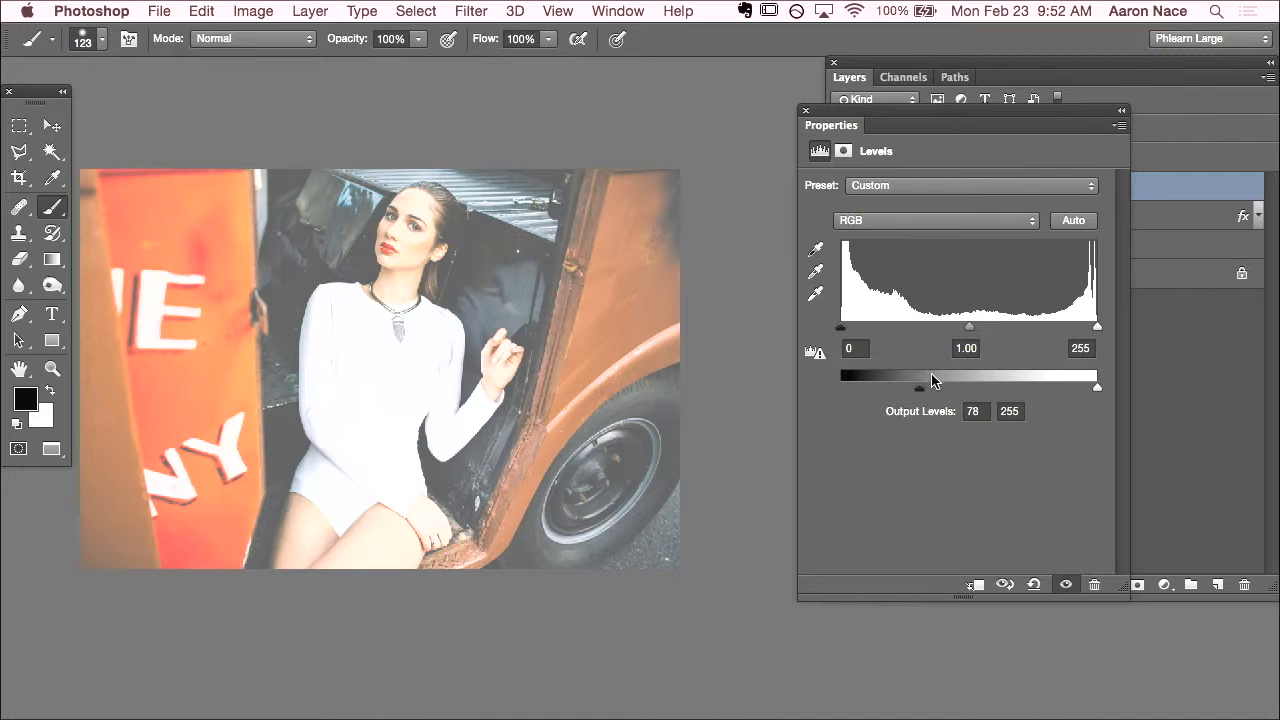
drag(920, 395, 930, 395)
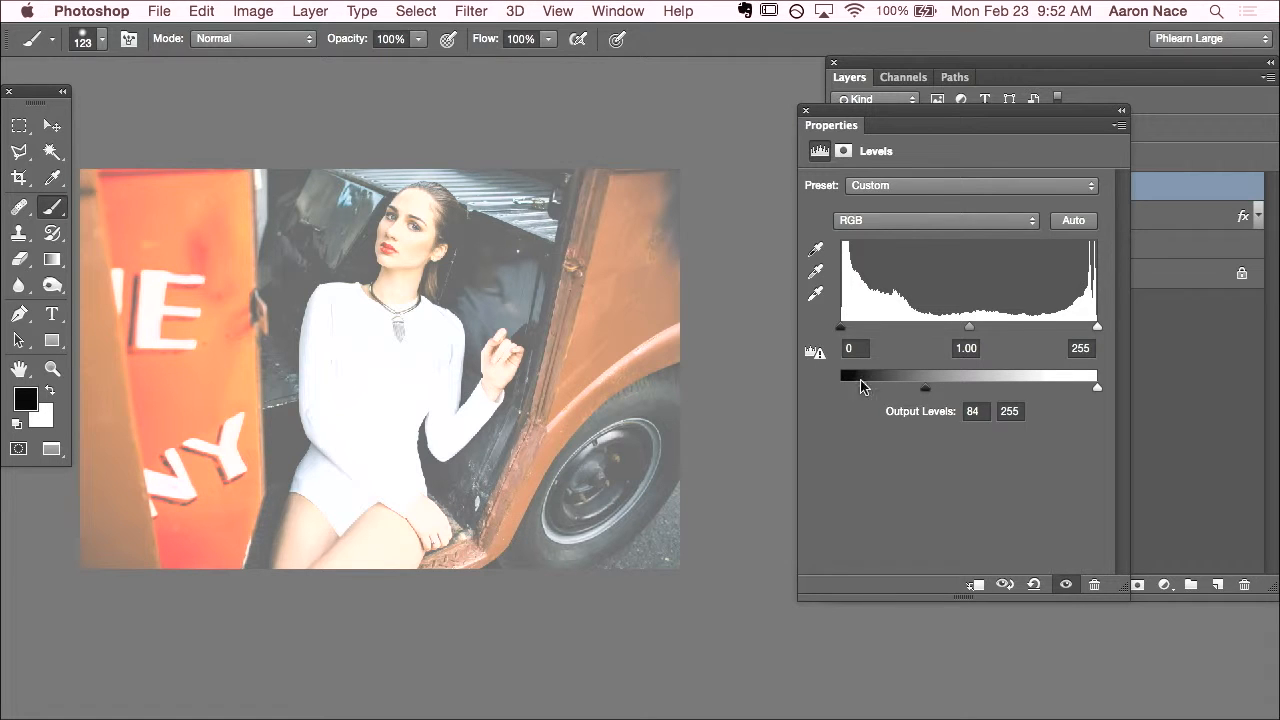
drag(930, 392, 1061, 401)
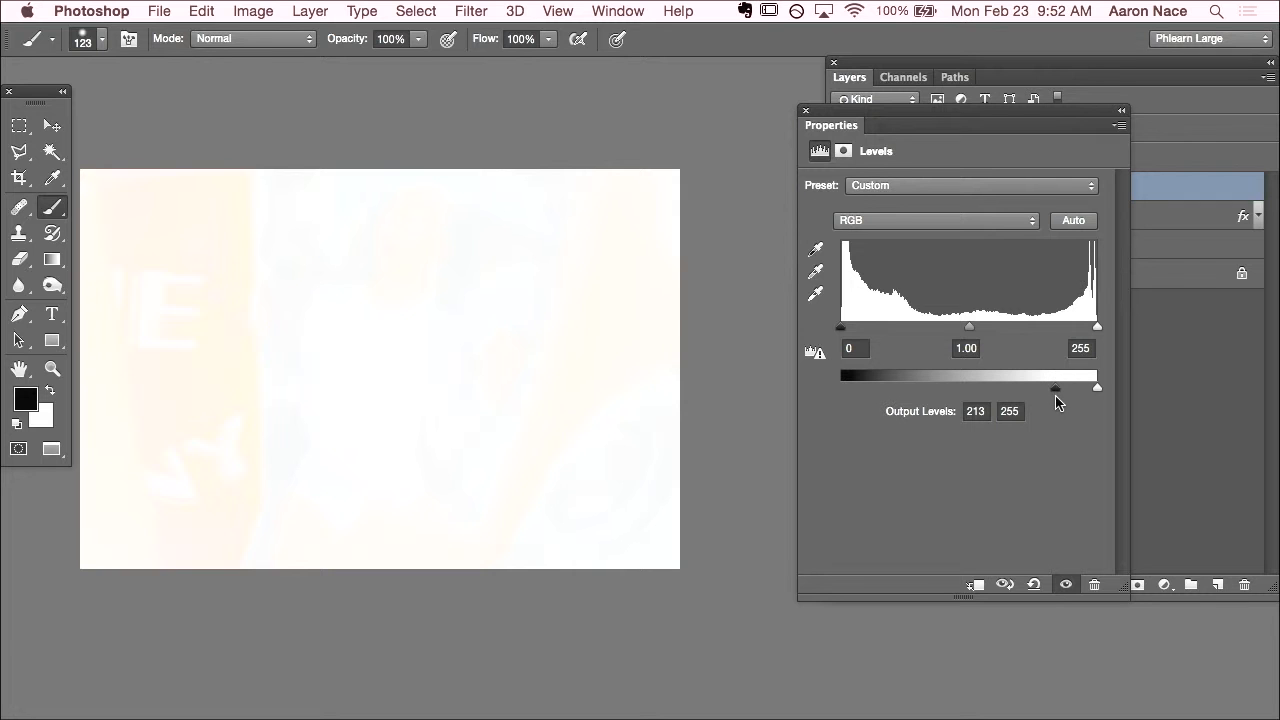
drag(1052, 390, 822, 390)
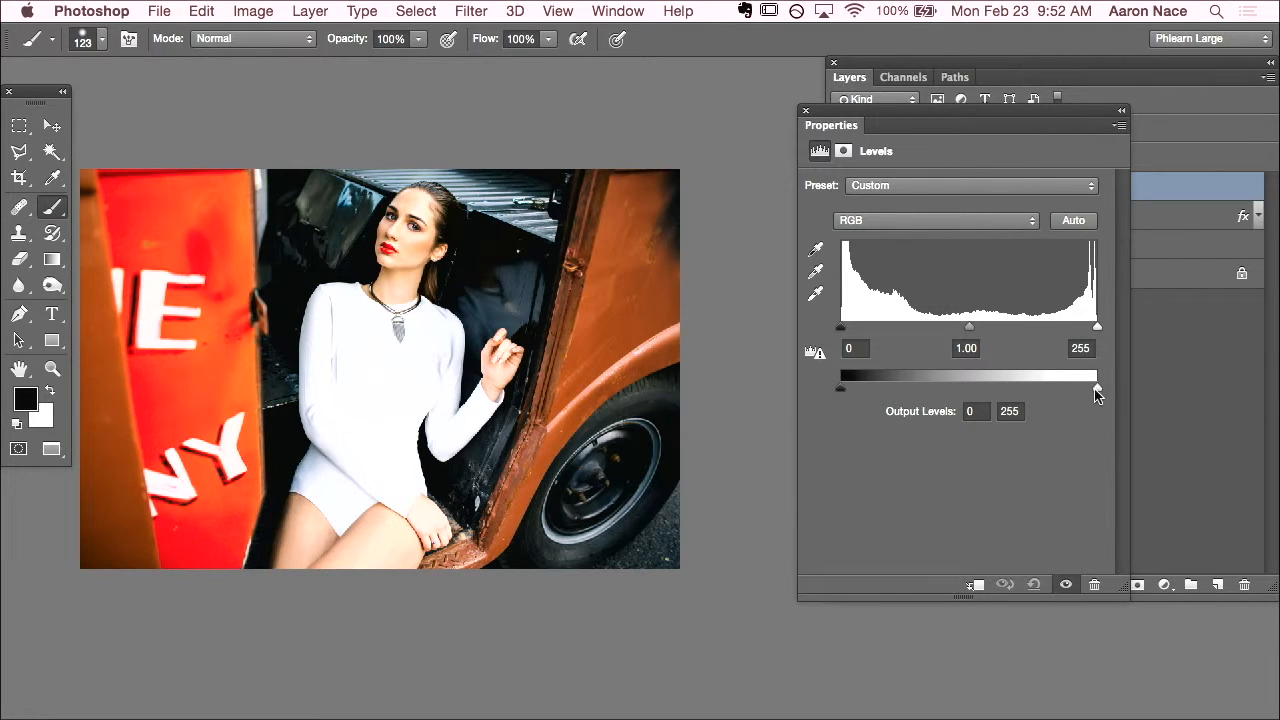
drag(1096, 391, 962, 388)
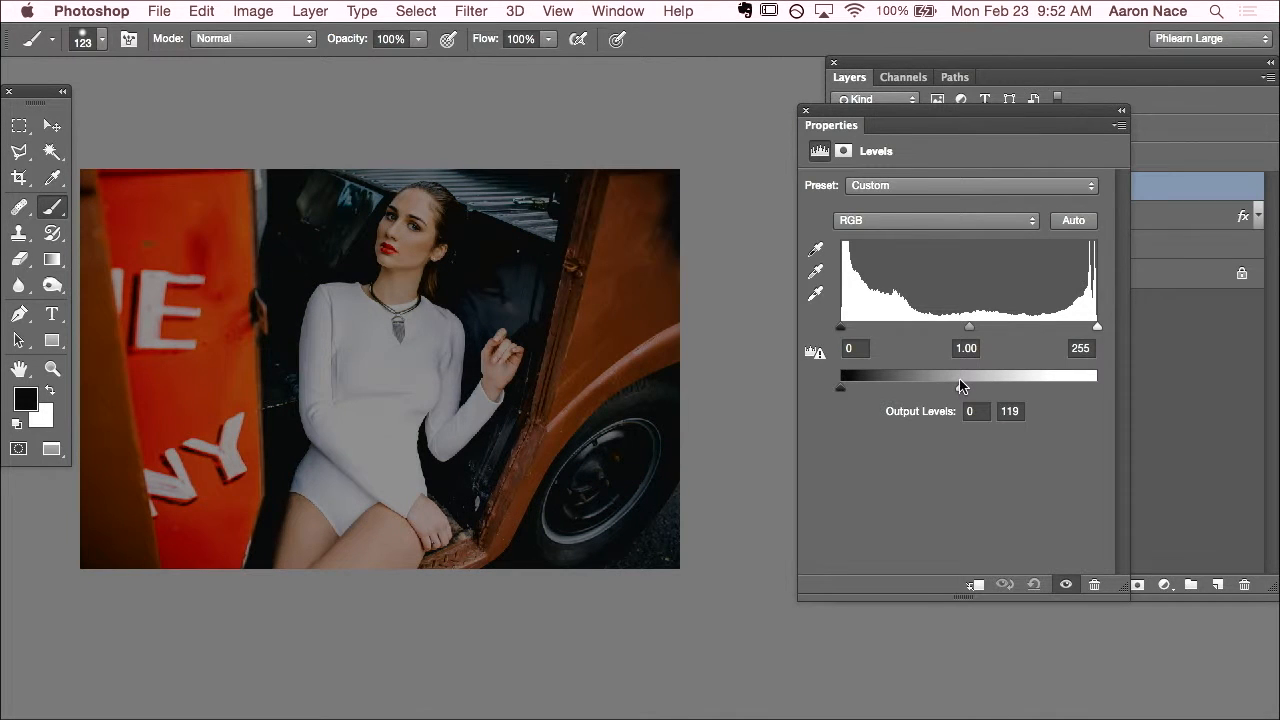
drag(960, 378, 961, 380)
drag(958, 396, 1083, 390)
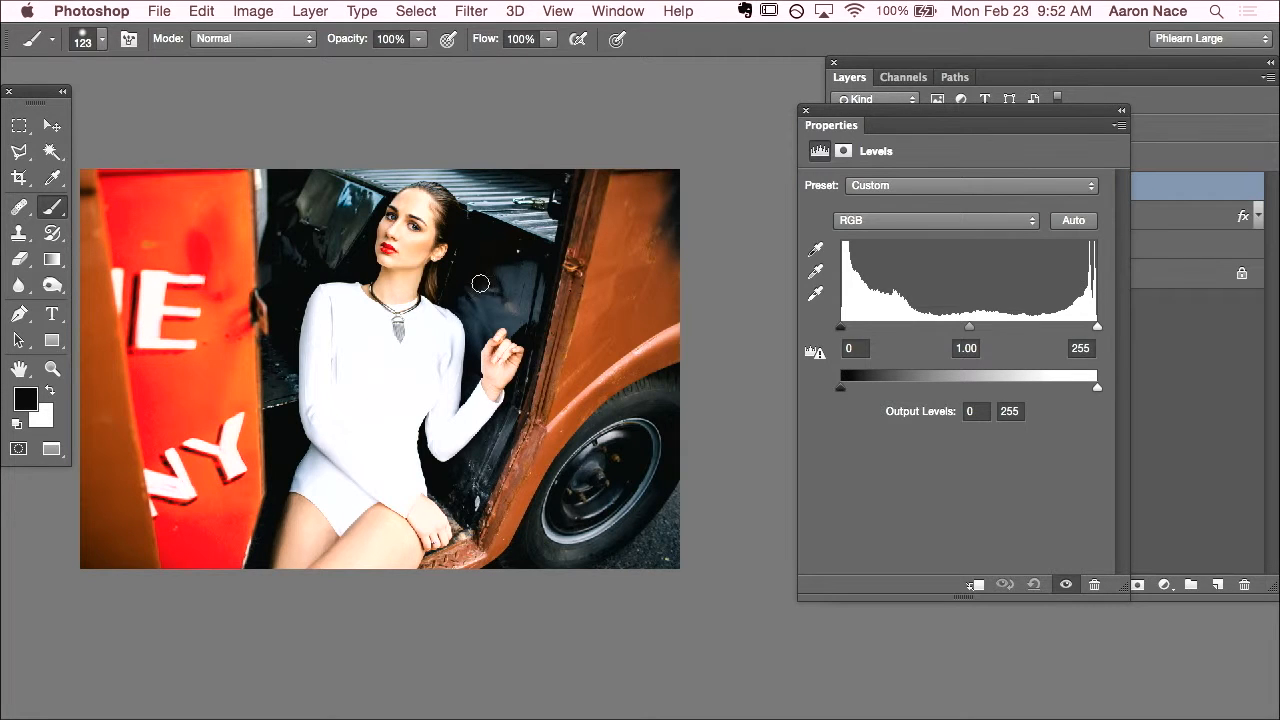
Step: Try a faded-shadow look by raising both black points together, ending at input black 33 and output black 37
drag(840, 328, 883, 335)
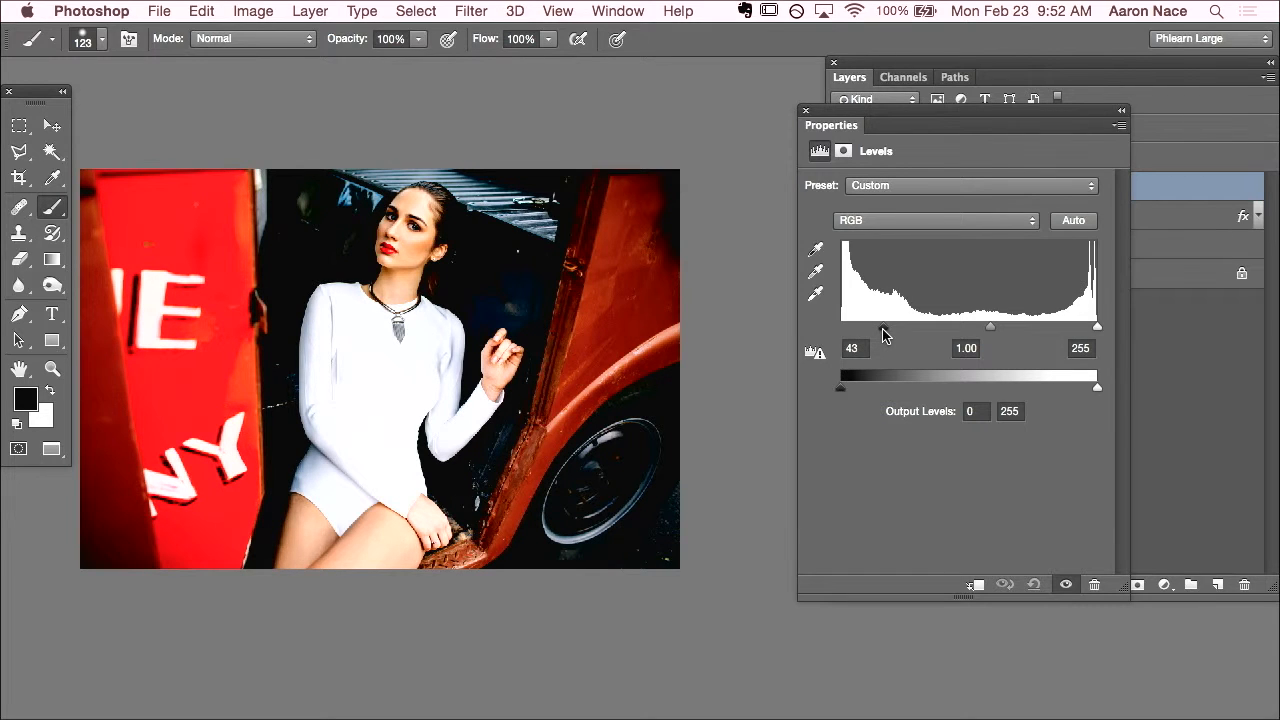
drag(841, 388, 885, 390)
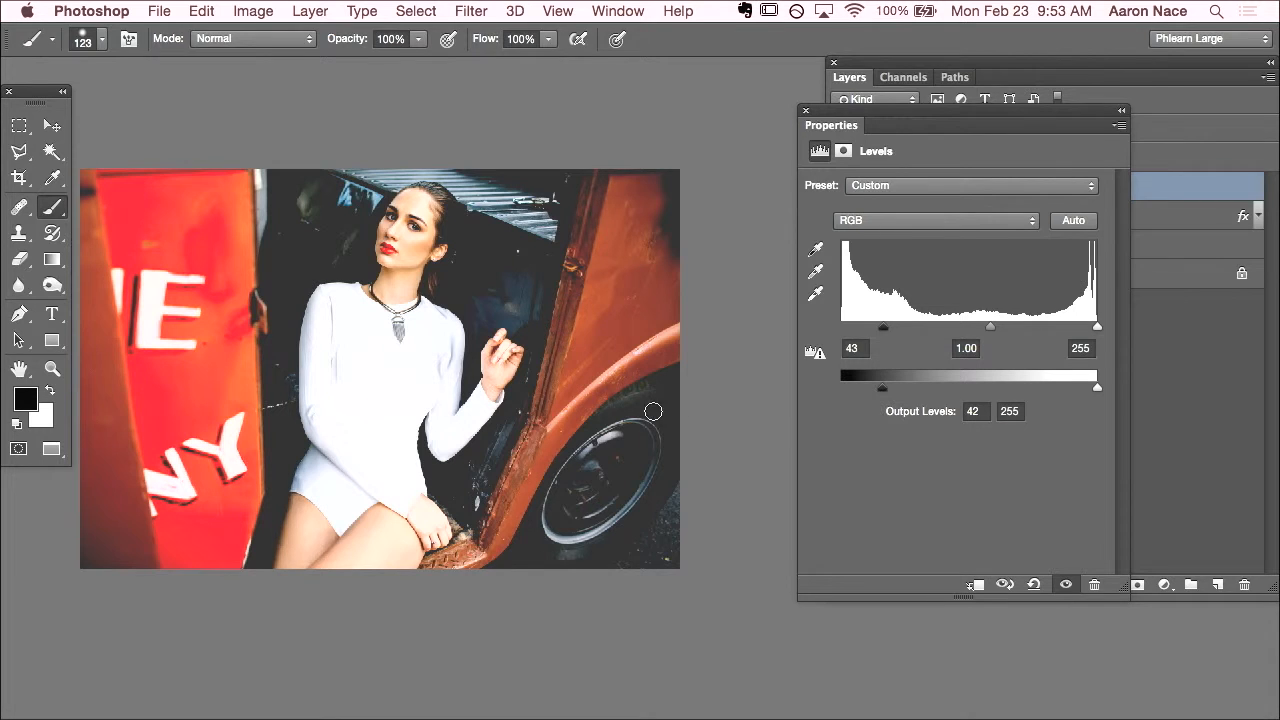
drag(883, 327, 903, 327)
drag(887, 400, 914, 330)
drag(883, 388, 903, 389)
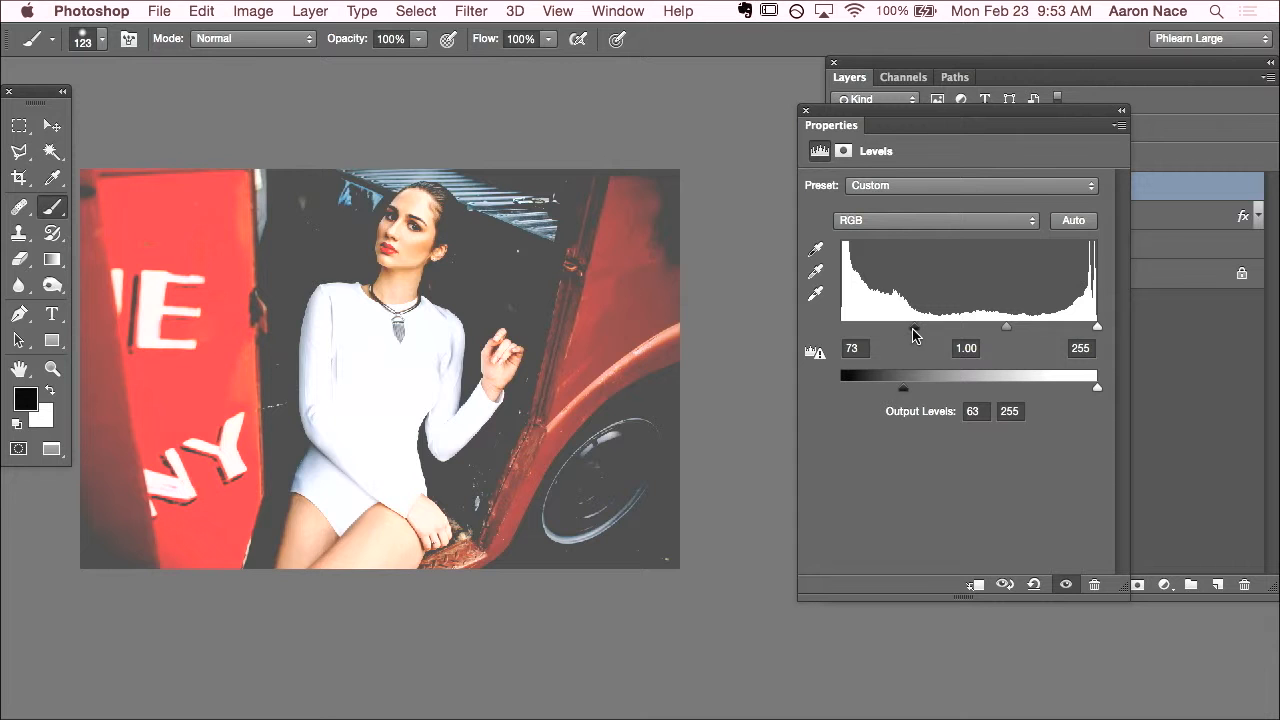
drag(915, 332, 873, 330)
mouse_move(901, 389)
mouse_down()
mouse_move(865, 390)
mouse_move(878, 390)
mouse_up()
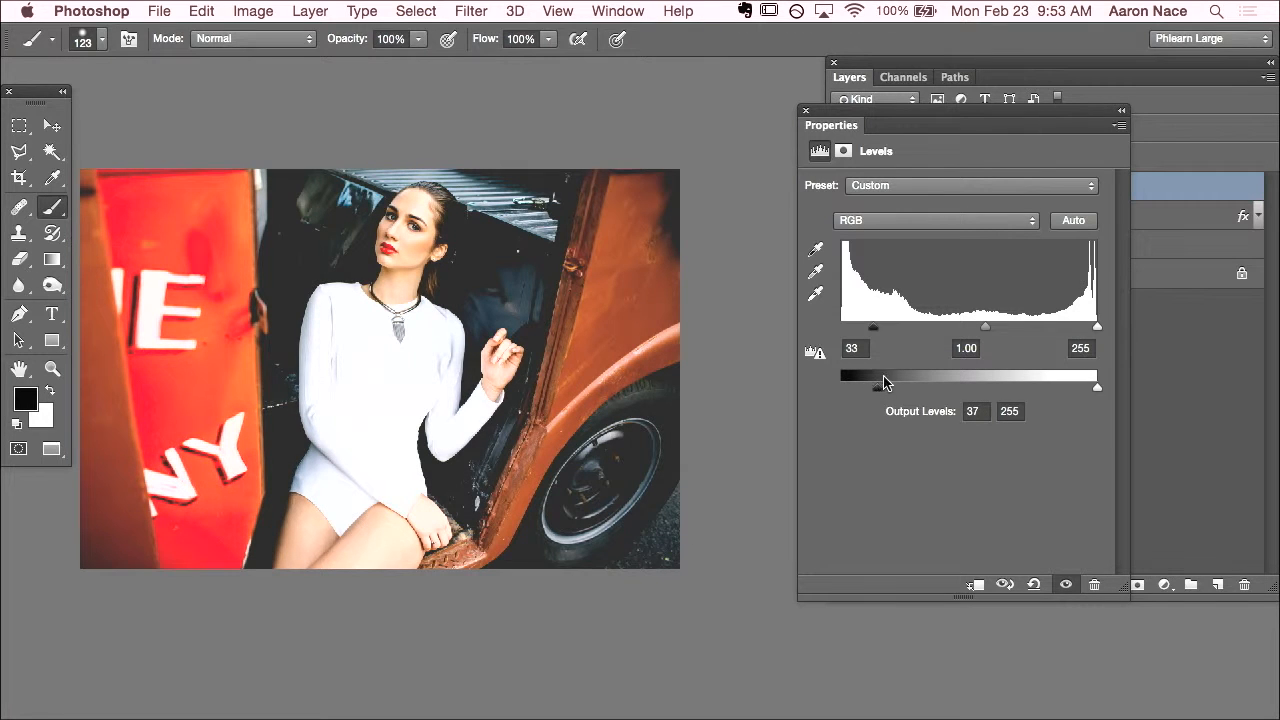
Step: Compare the photo with and without the Levels 1 adjustment by repeatedly toggling that layer's visibility
drag(850, 112, 640, 230)
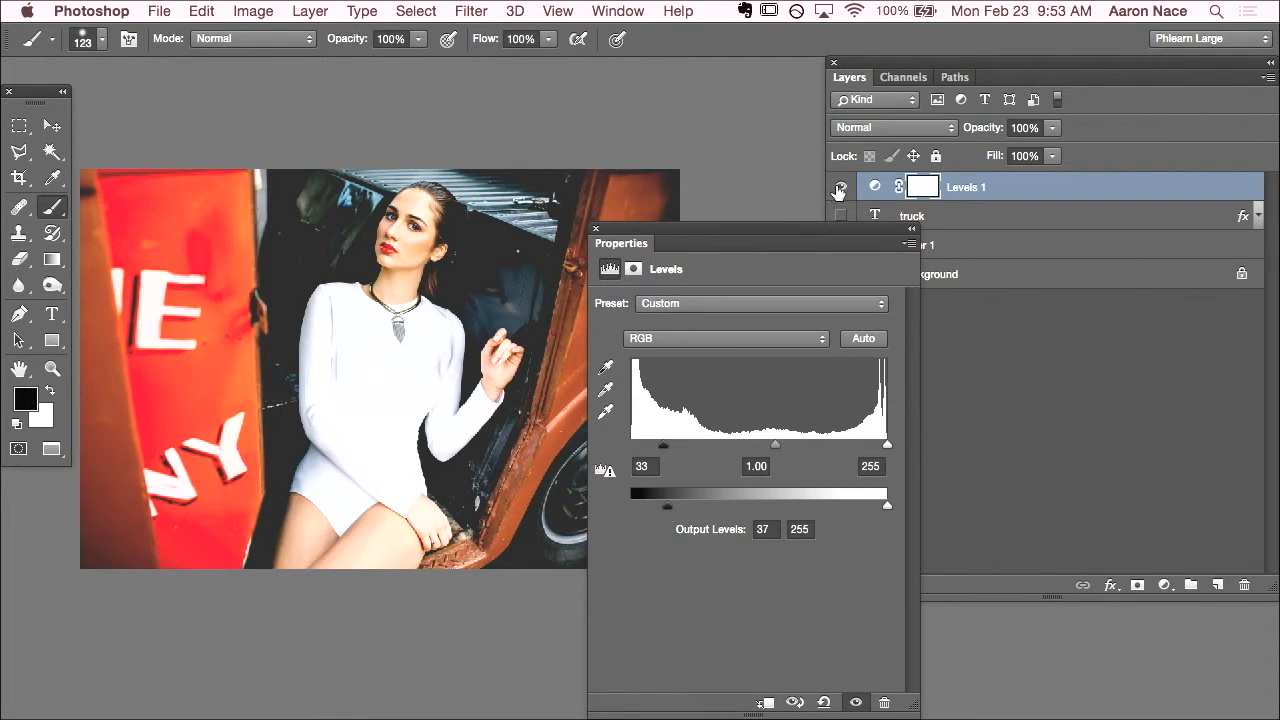
click(838, 188)
click(596, 229)
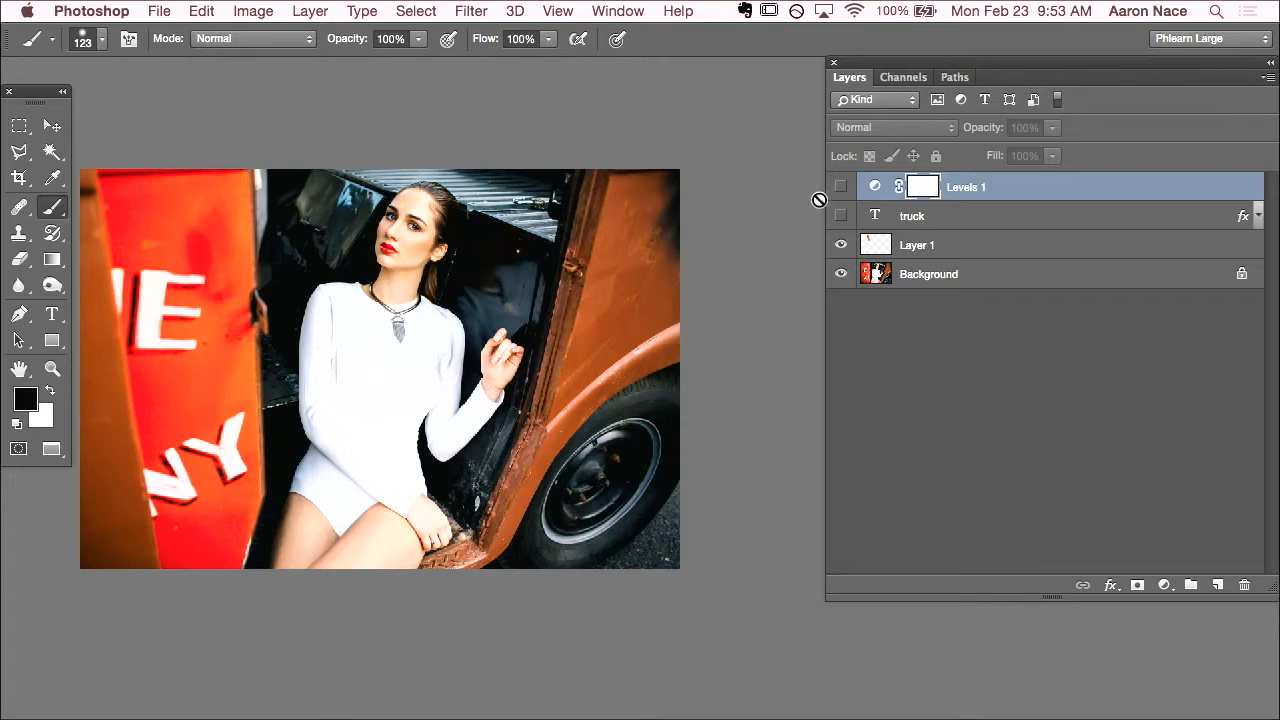
click(840, 188)
click(838, 188)
click(838, 188)
click(838, 188)
click(838, 188)
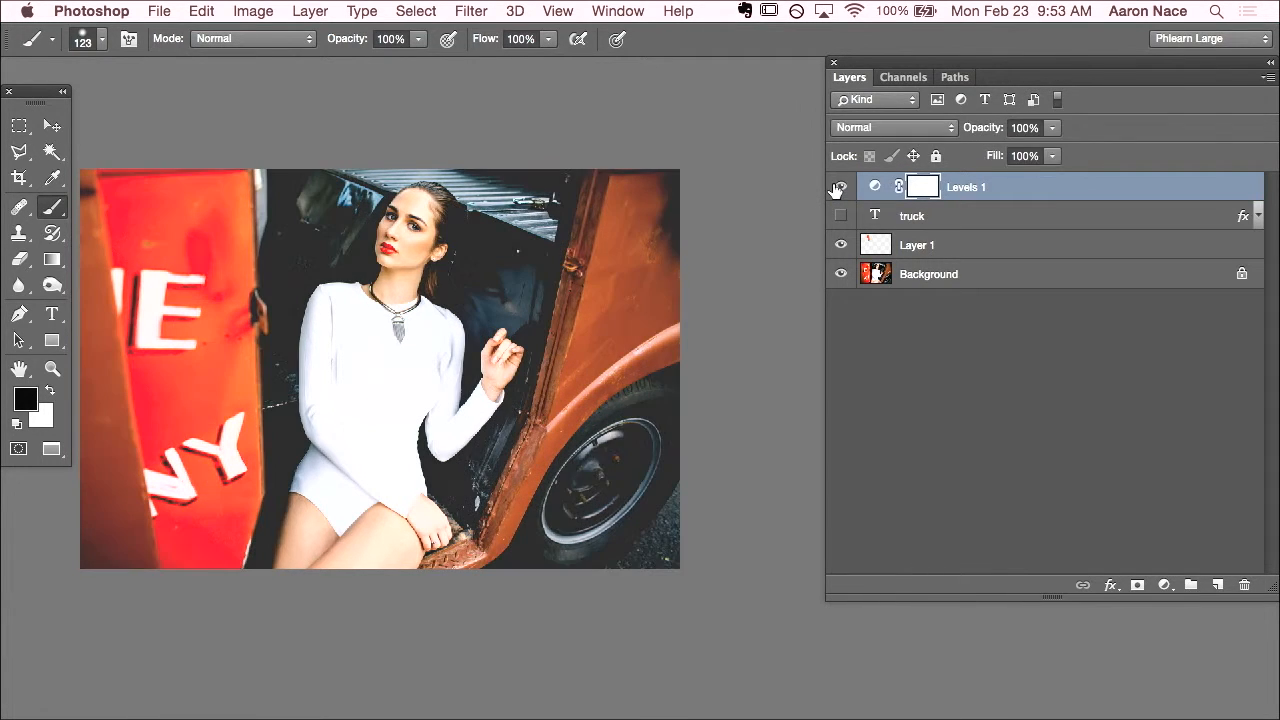
click(838, 188)
click(838, 188)
click(838, 188)
click(838, 188)
click(838, 188)
click(838, 188)
Step: Reopen the Levels 1 adjustment settings and reset them to their defaults
double_click(875, 187)
drag(801, 230, 929, 160)
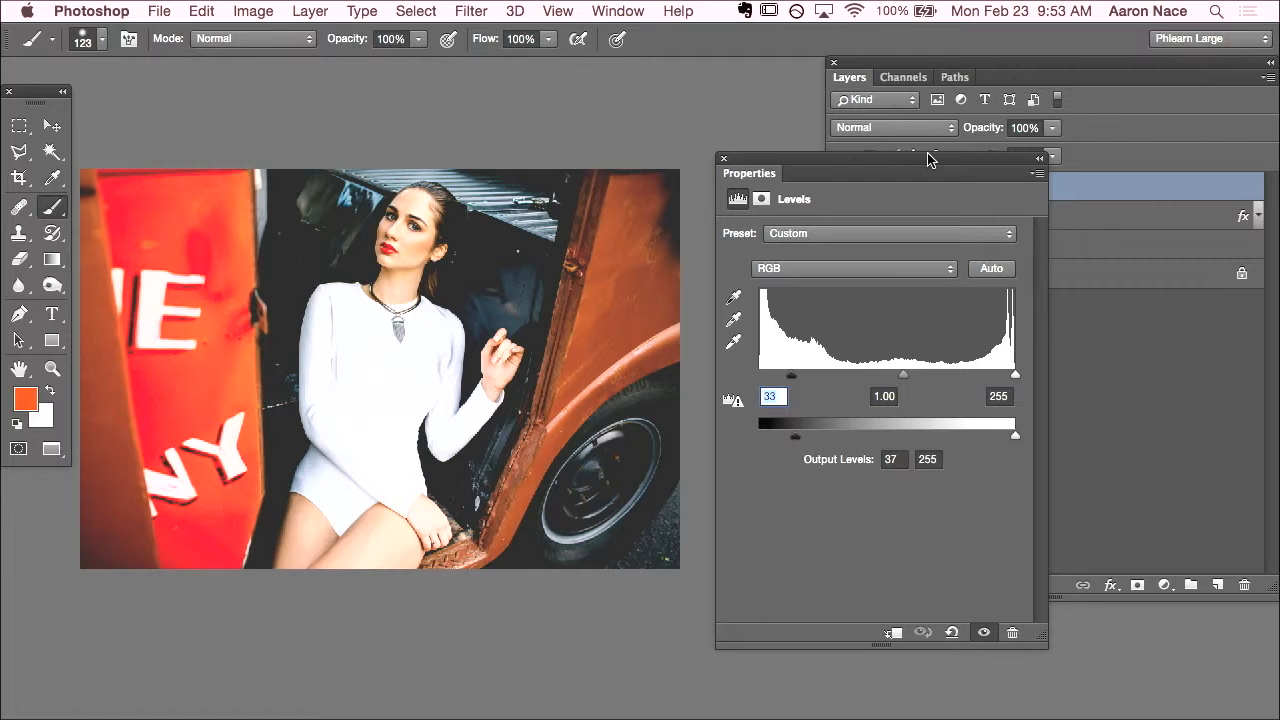
click(951, 632)
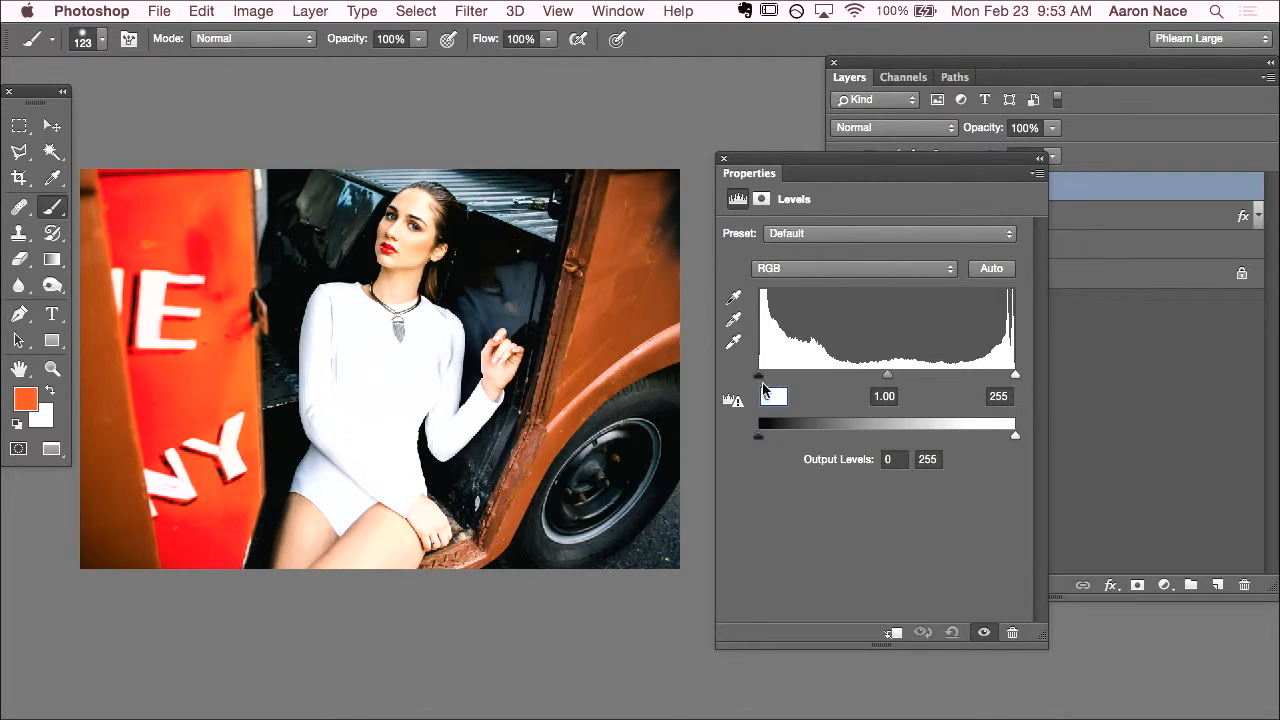
Step: Add a Curves adjustment layer above Levels 1, with the adjustment settings moved clear of the layer list
drag(876, 164, 651, 114)
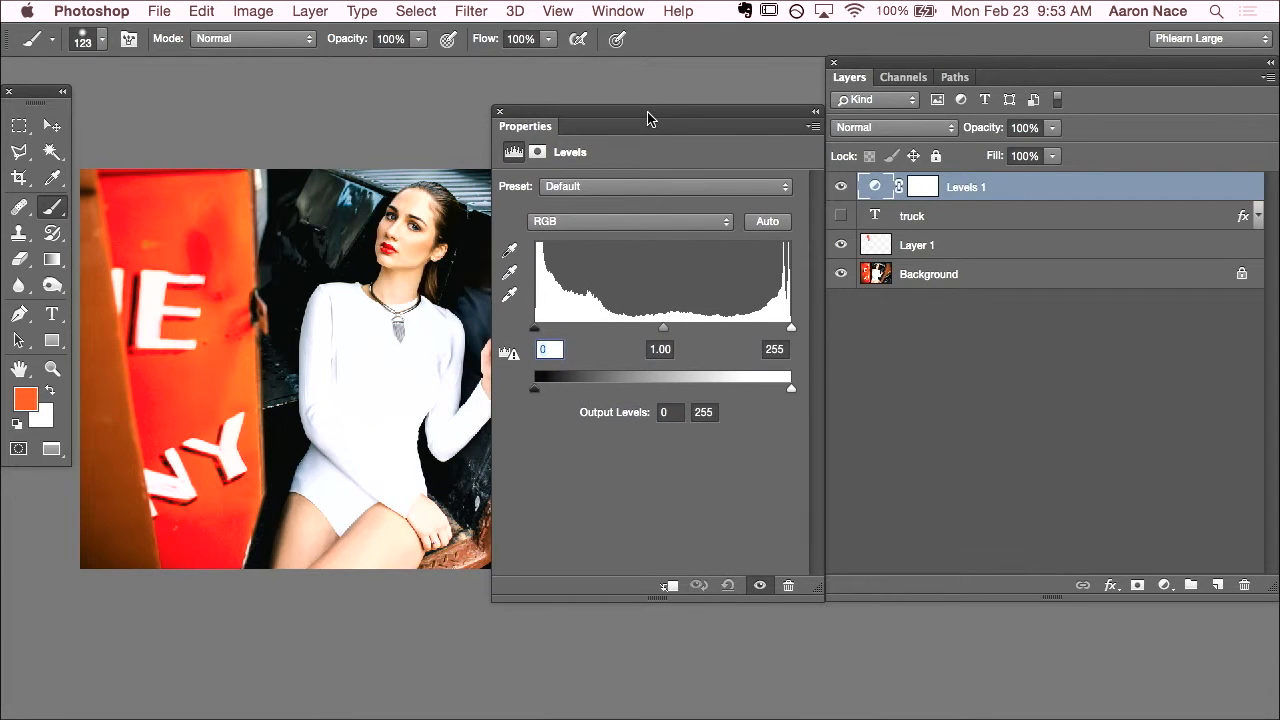
click(1160, 586)
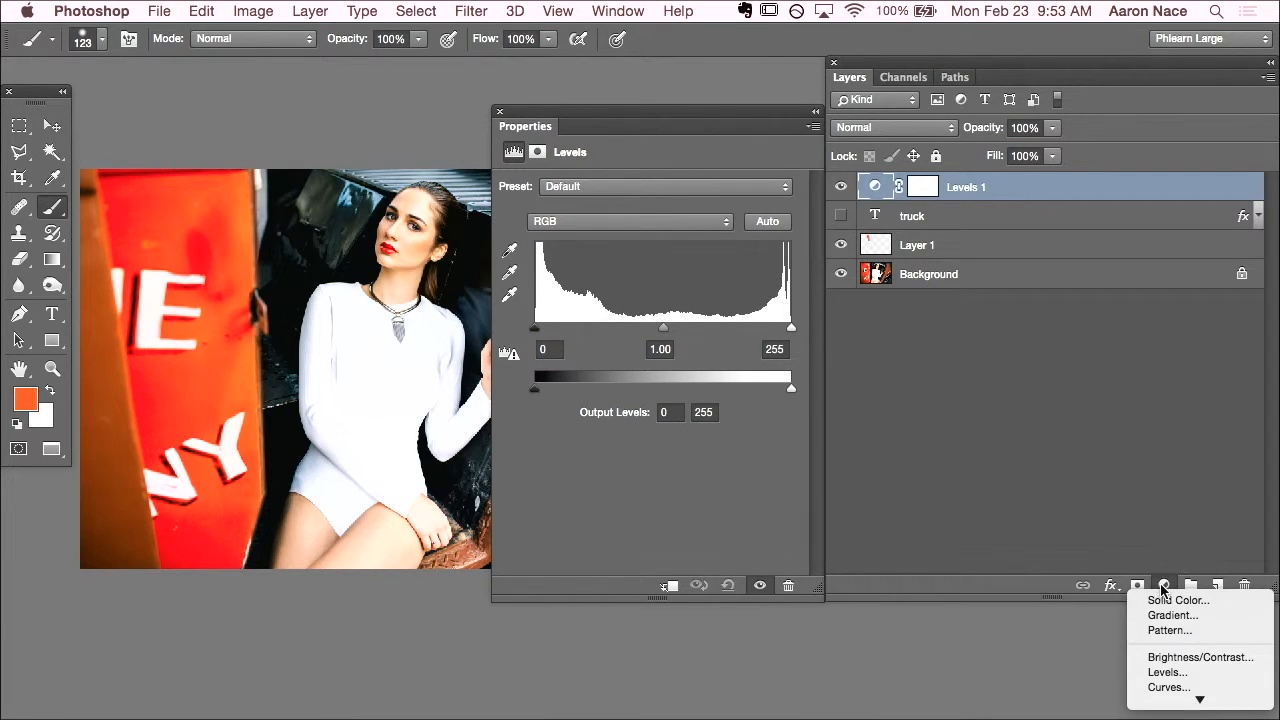
click(1186, 688)
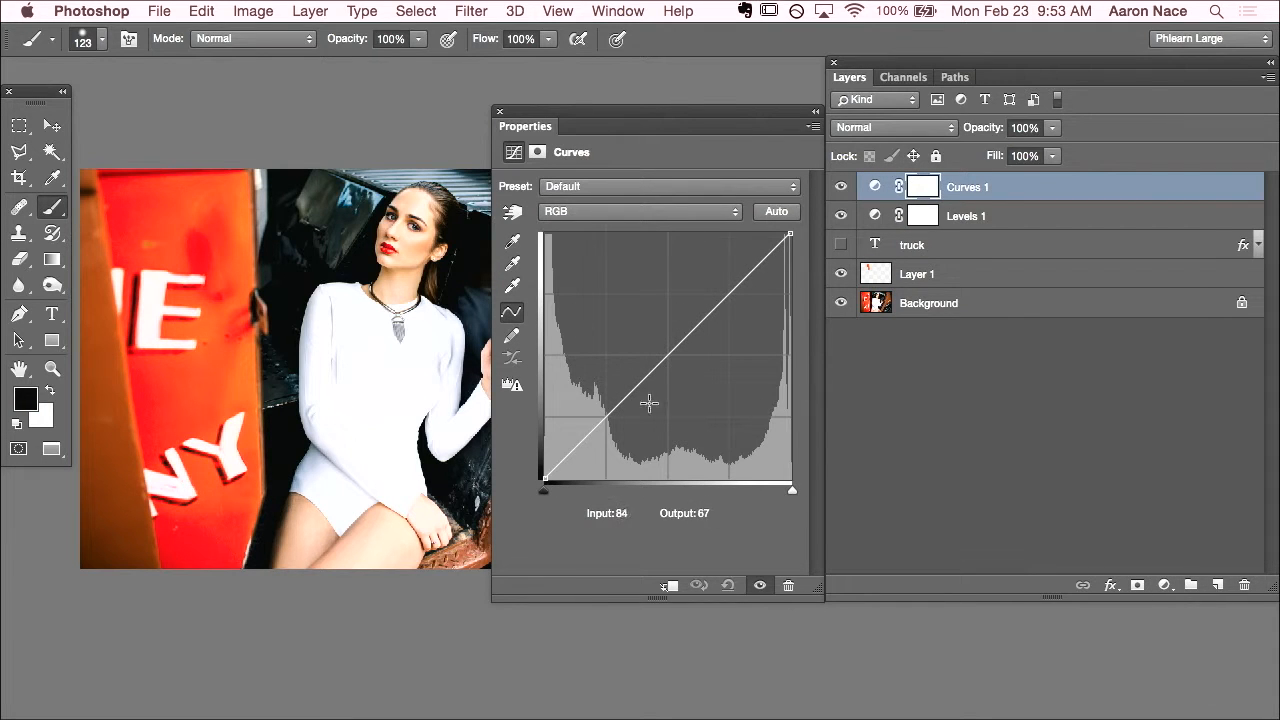
Step: Try the curve's white point at input 116 and its black point at input 57, restoring the straight diagonal curve
click(545, 478)
drag(545, 478, 510, 536)
drag(788, 234, 656, 236)
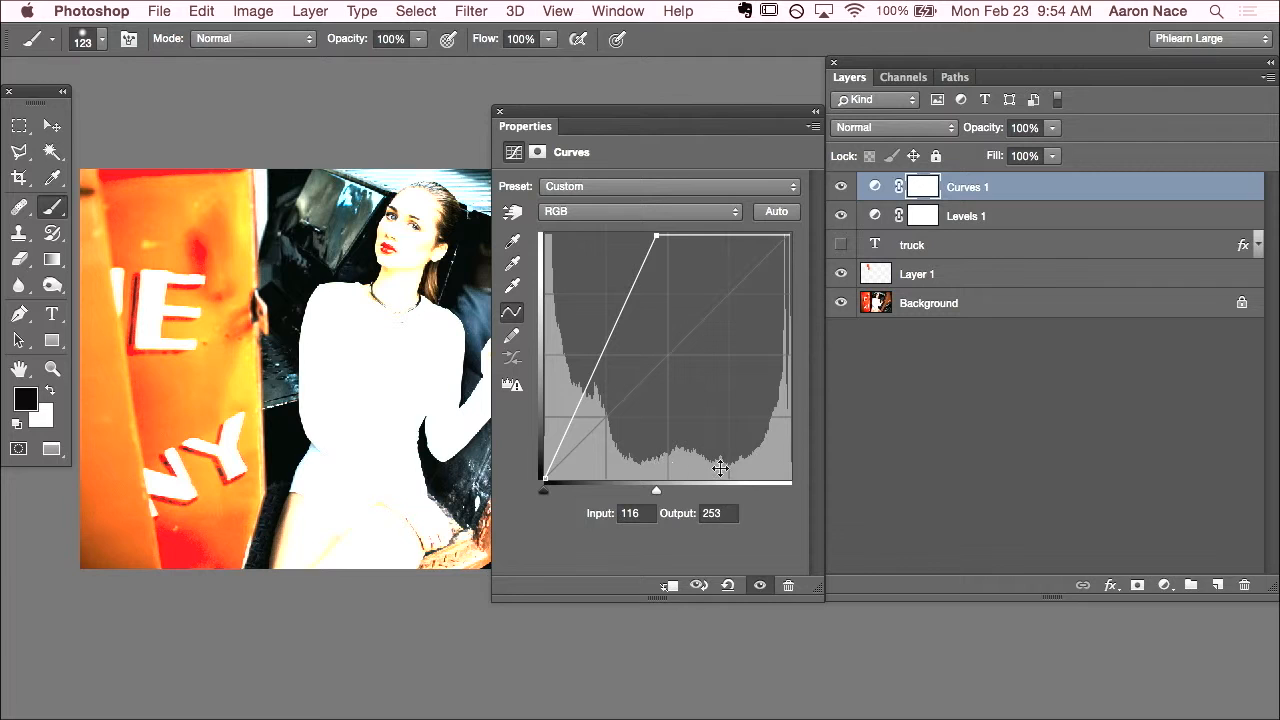
drag(656, 236, 827, 216)
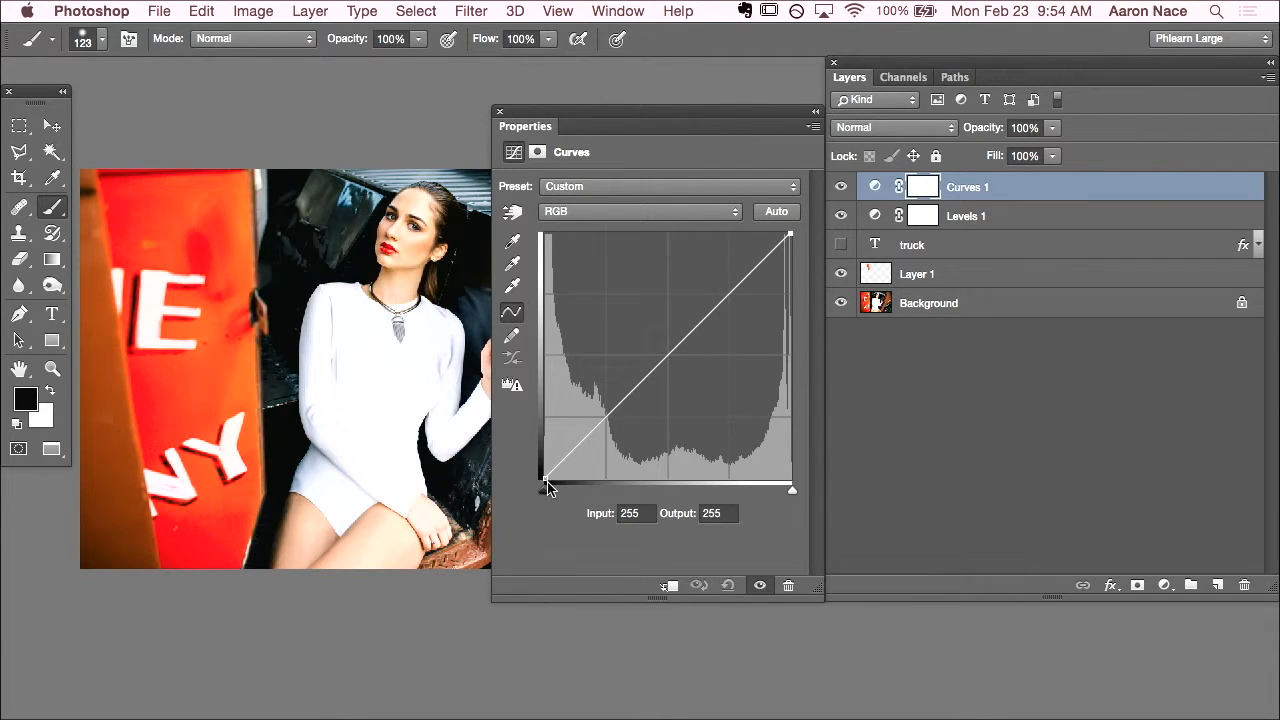
drag(542, 478, 598, 480)
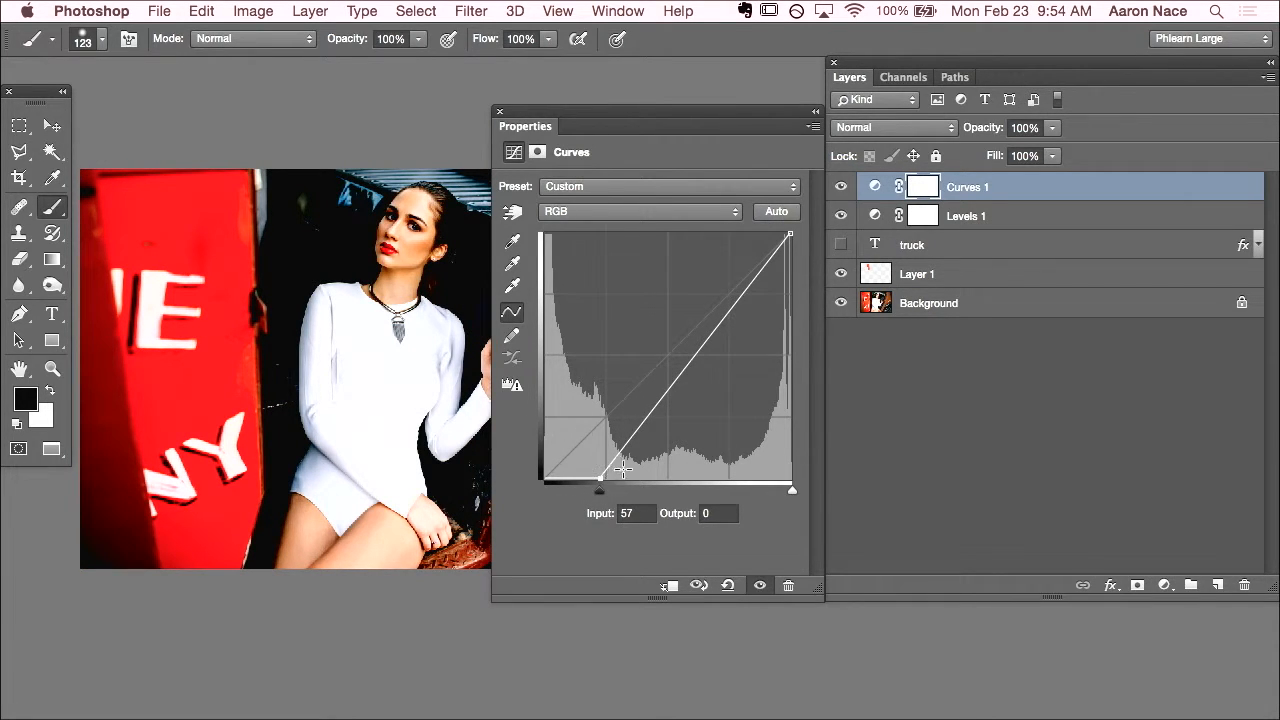
drag(600, 481, 544, 486)
drag(662, 362, 745, 572)
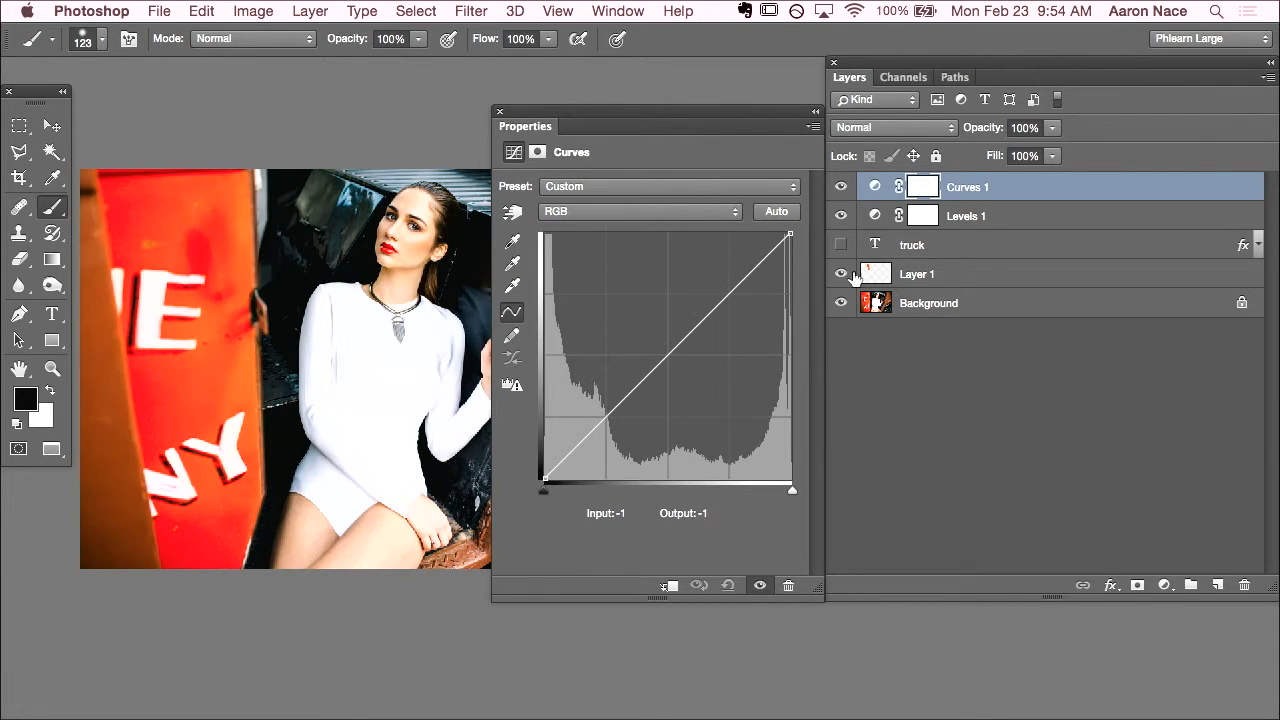
Step: On the Levels 1 layer, set the RGB midtone to 1.06 and the Red channel midtone to 0.58
click(876, 216)
mouse_move(660, 328)
mouse_down()
mouse_move(700, 331)
mouse_move(657, 328)
mouse_up()
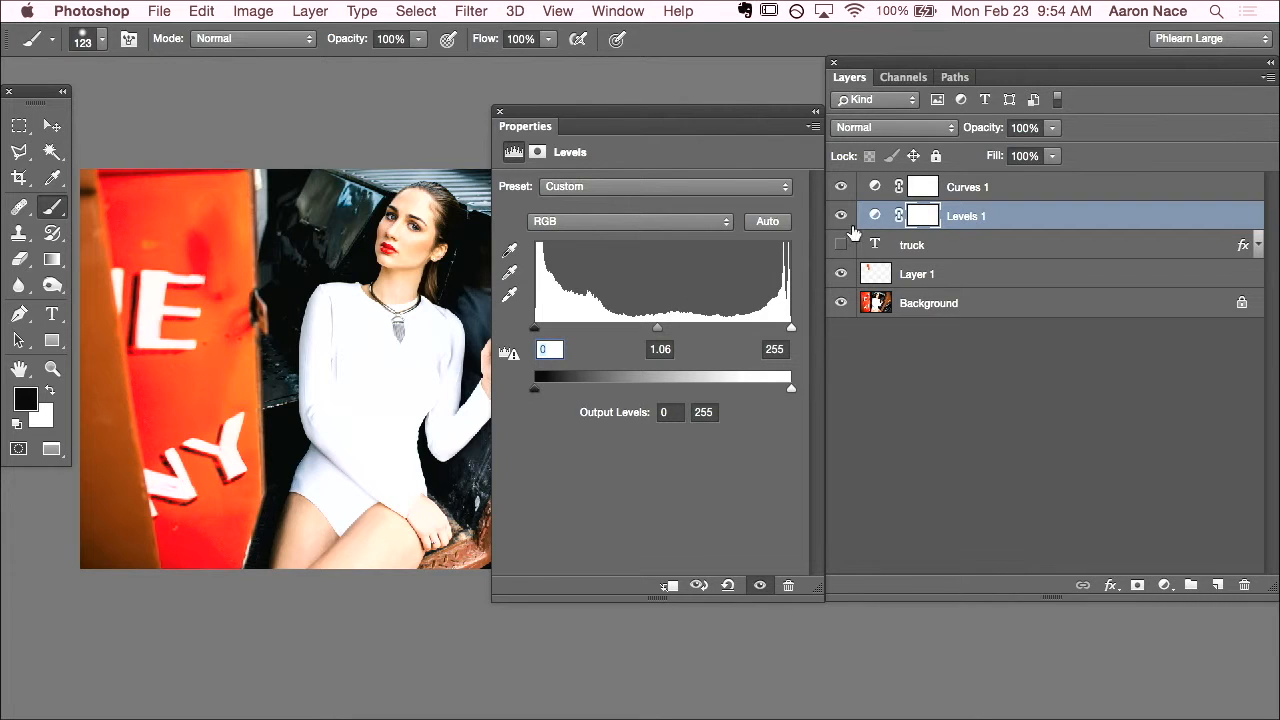
click(612, 222)
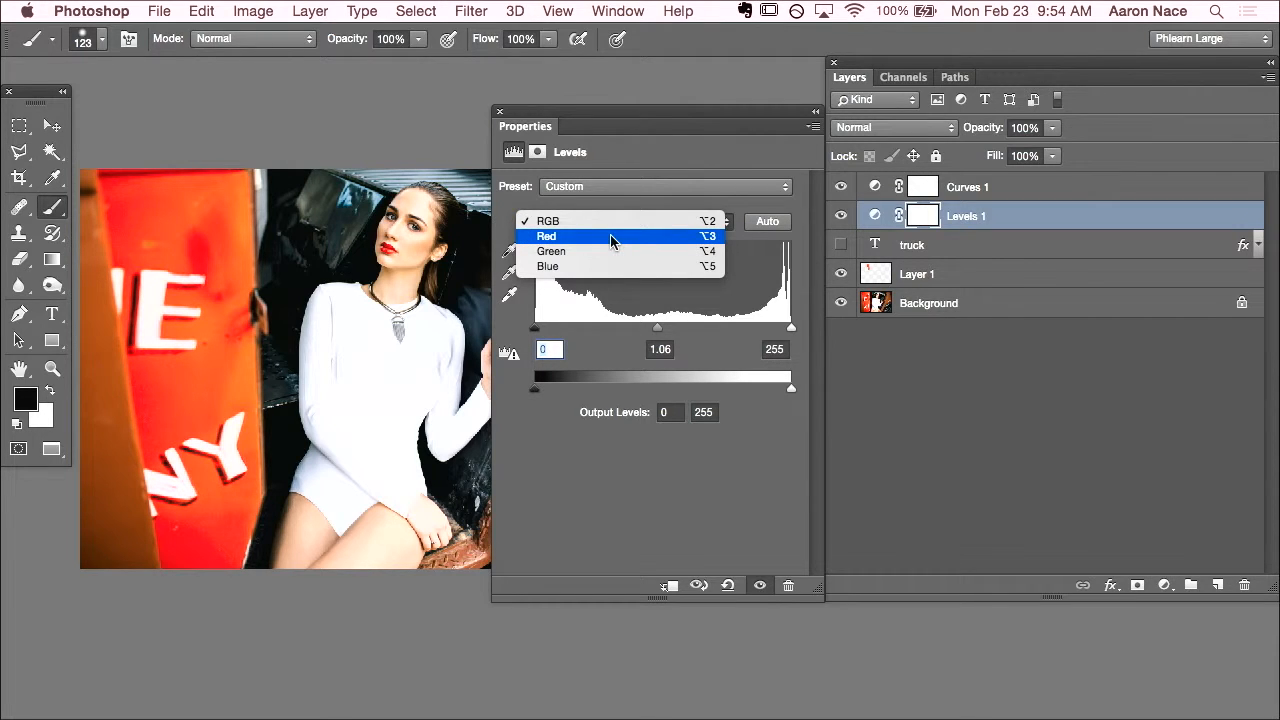
click(612, 238)
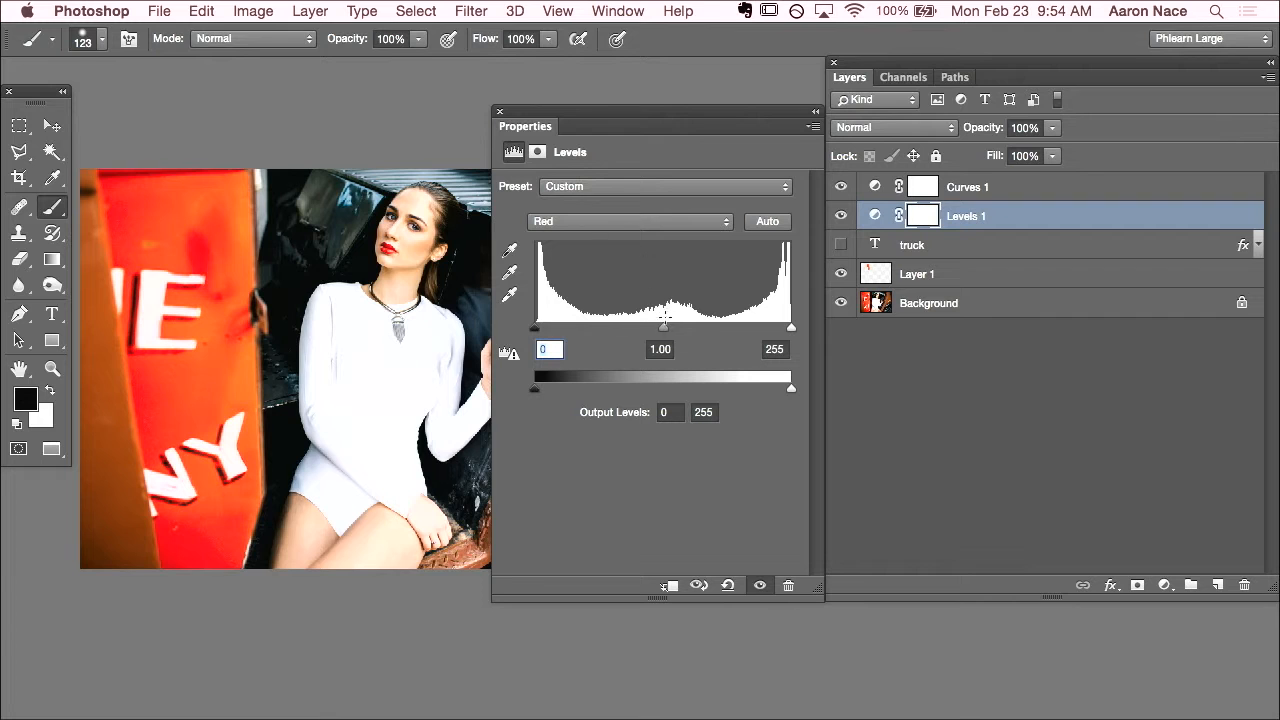
mouse_move(686, 332)
mouse_down()
mouse_move(614, 329)
mouse_move(705, 329)
mouse_up()
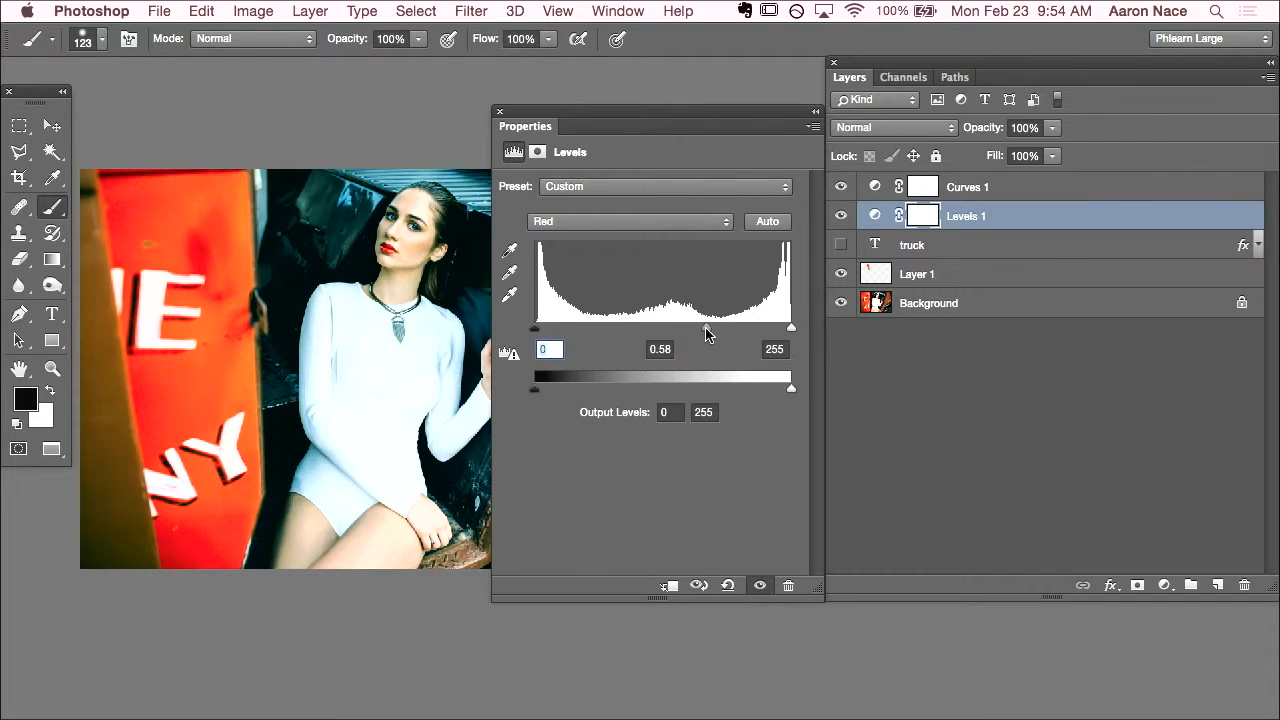
Step: Set the Green channel midtone of Levels 1 to 1.04
click(617, 221)
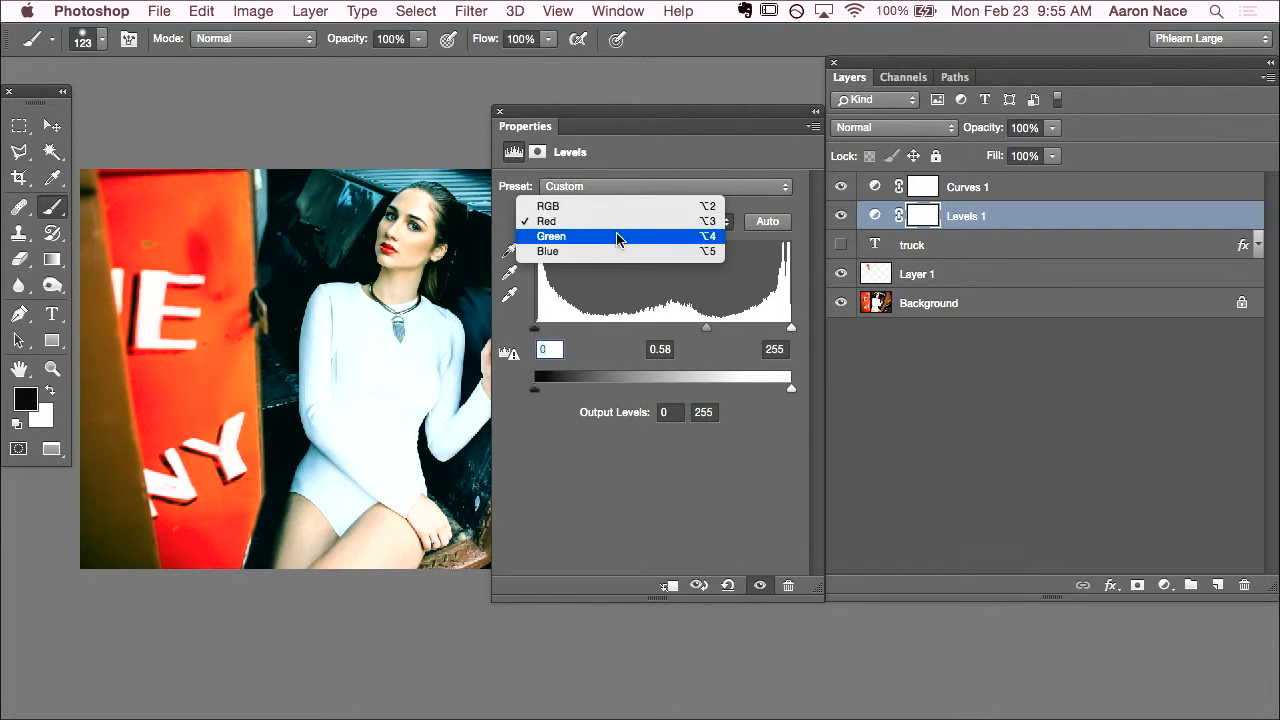
click(617, 237)
mouse_move(663, 331)
mouse_down()
mouse_move(703, 330)
mouse_move(631, 320)
mouse_move(661, 320)
mouse_up()
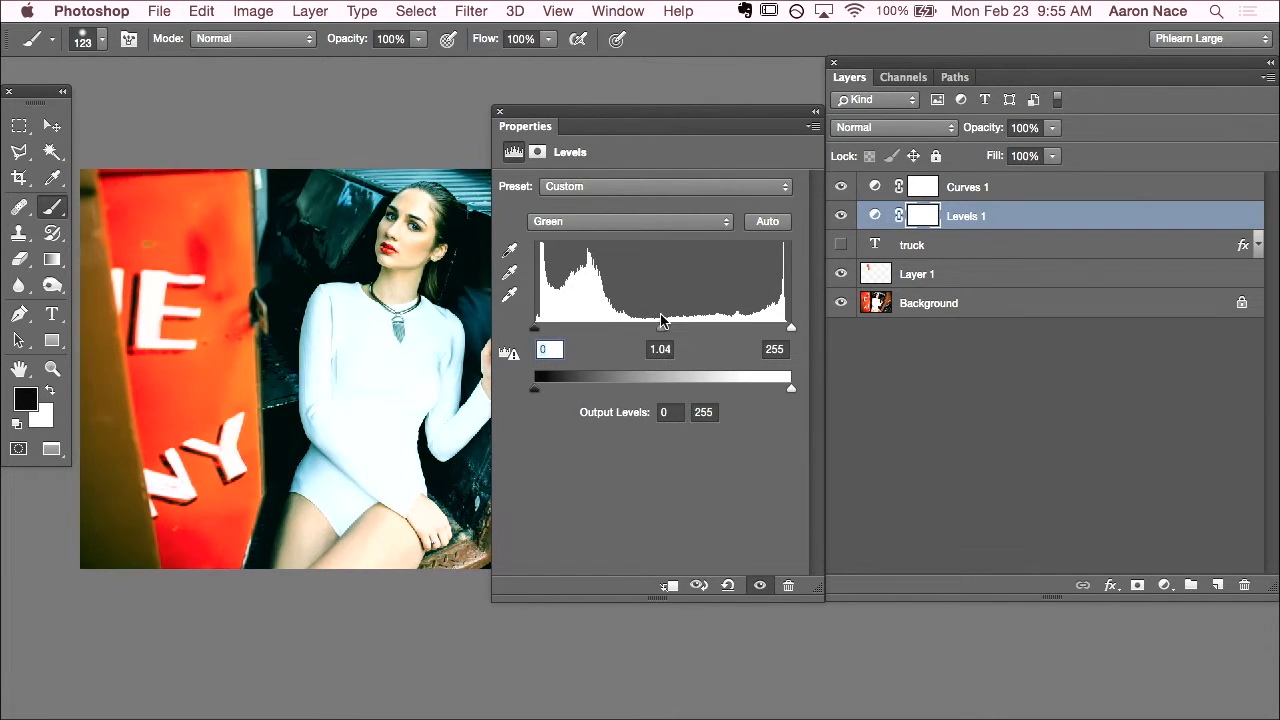
Step: Raise the Blue channel midtone of Levels 1 to 1.47 and on to 9.99
click(640, 214)
click(636, 239)
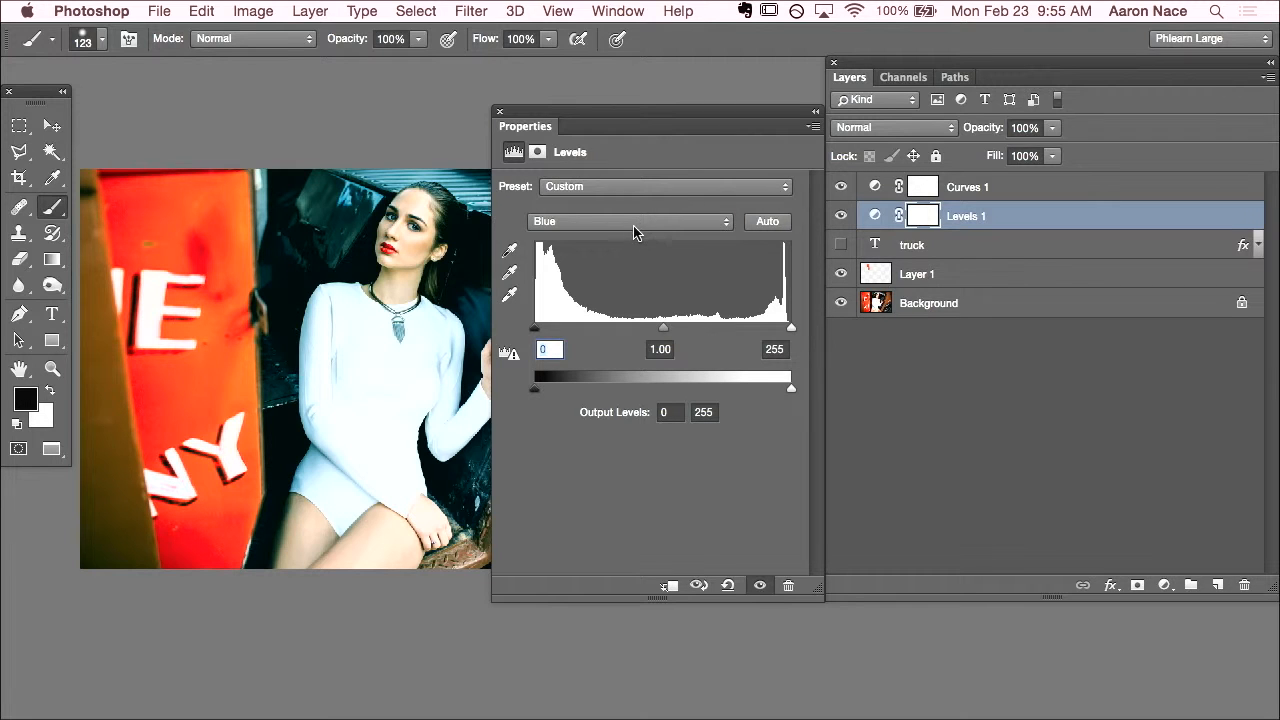
drag(665, 333, 636, 329)
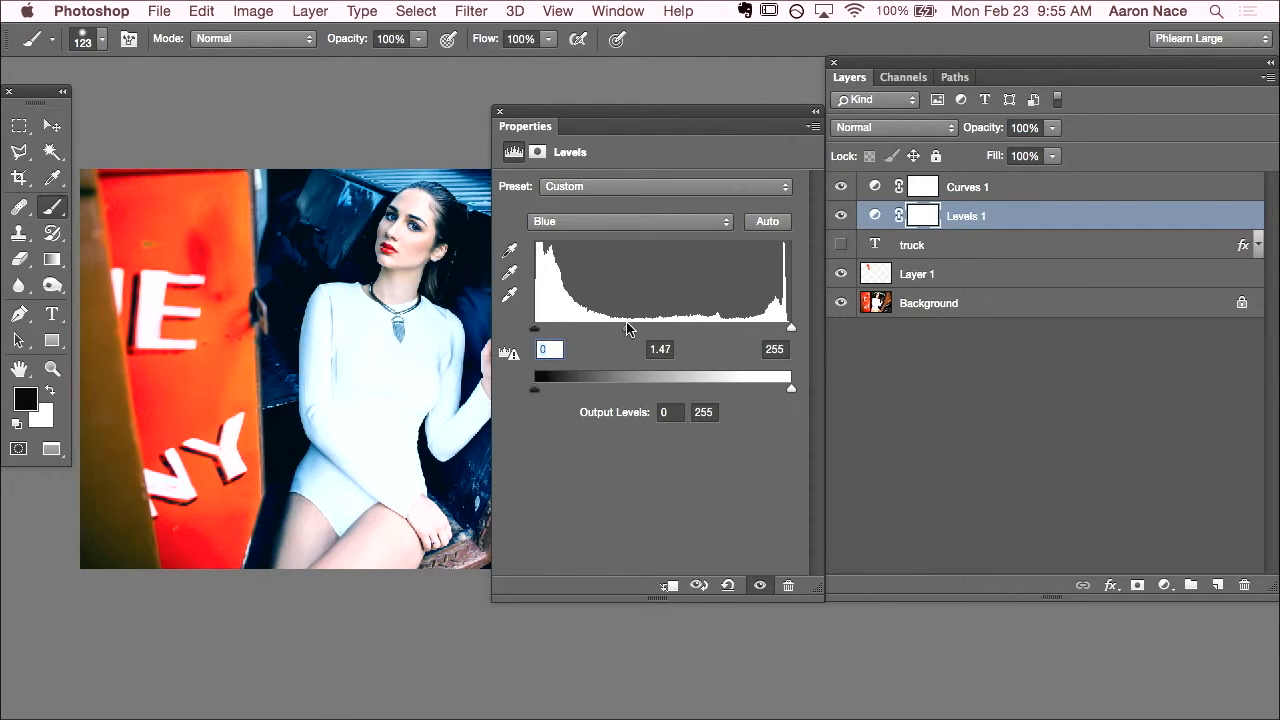
drag(628, 330, 536, 330)
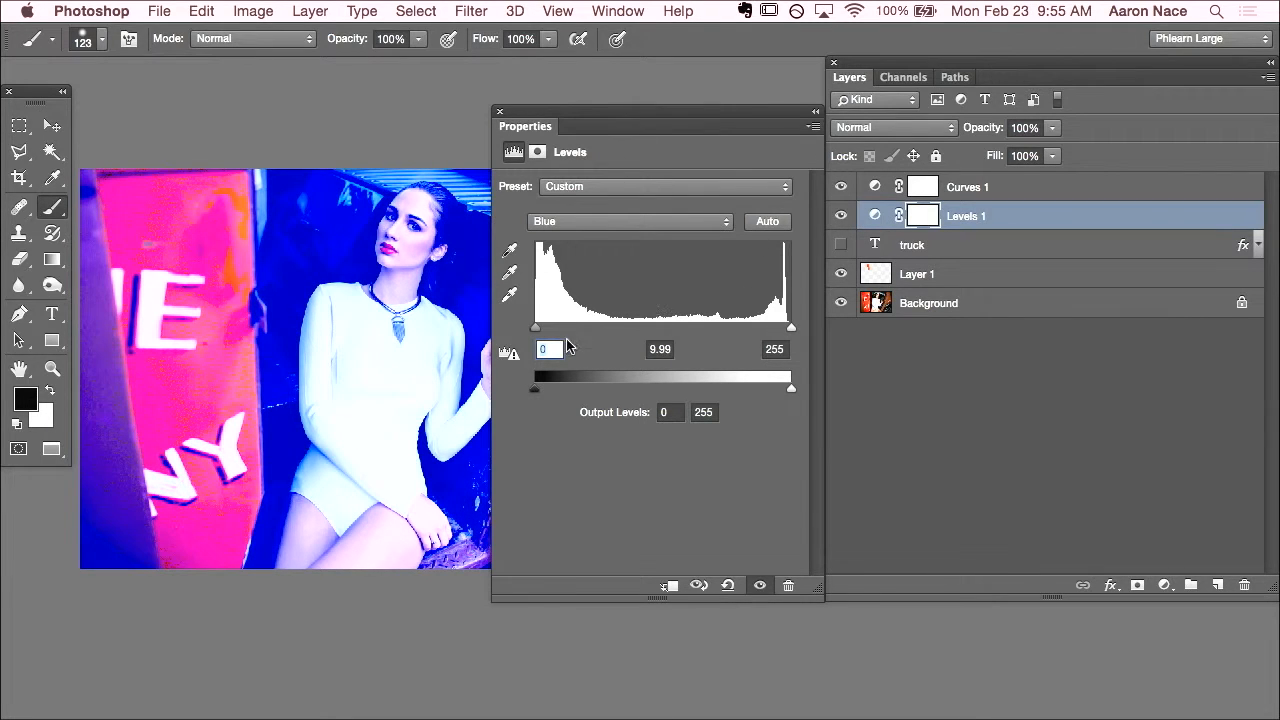
Step: Lower the Blue channel midtone of Levels 1 to 1.19 and close the adjustment's settings
drag(537, 329, 648, 336)
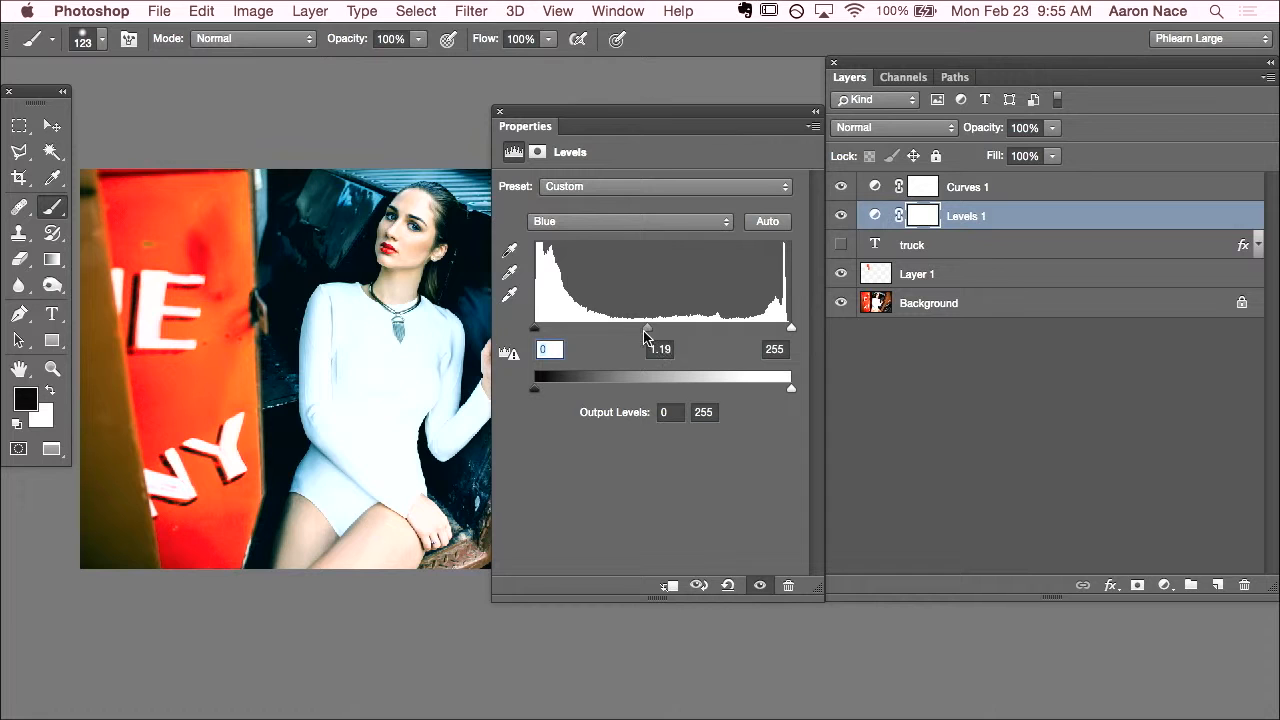
click(499, 112)
drag(497, 403, 626, 411)
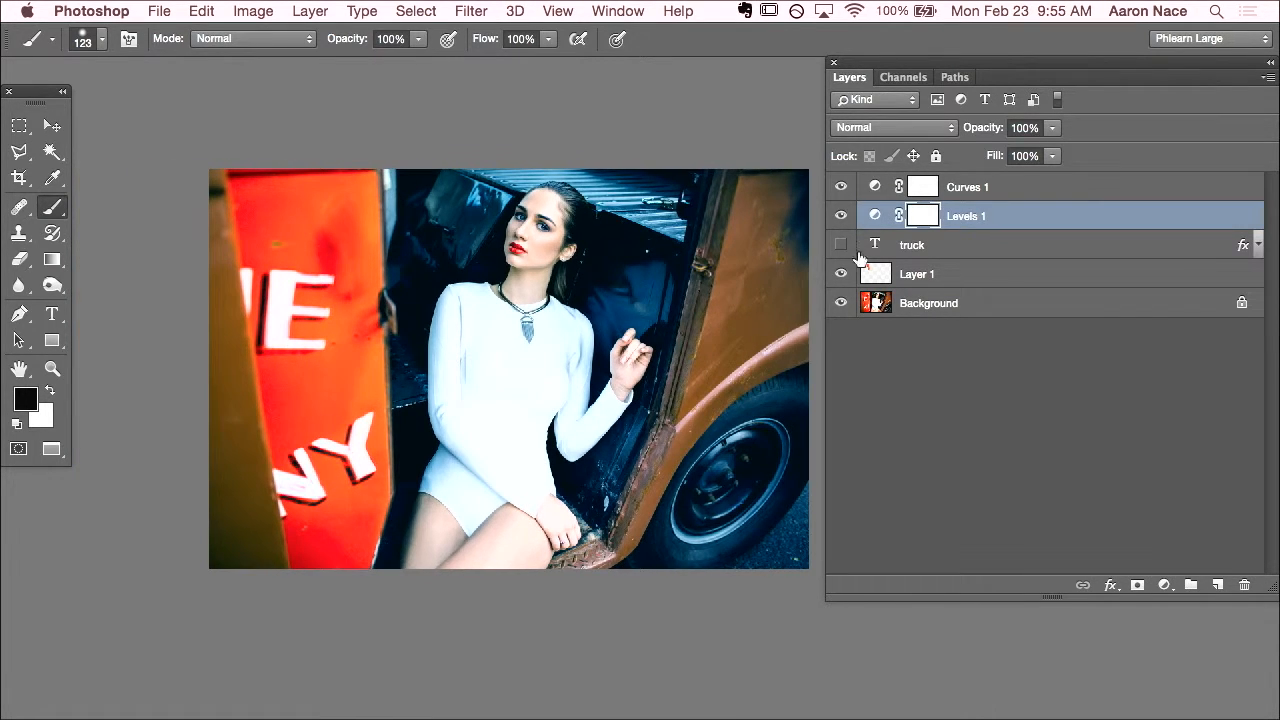
Step: Delete the Curves 1 layer and compare the photo with Levels 1 hidden and shown
click(986, 186)
key(BackSpace)
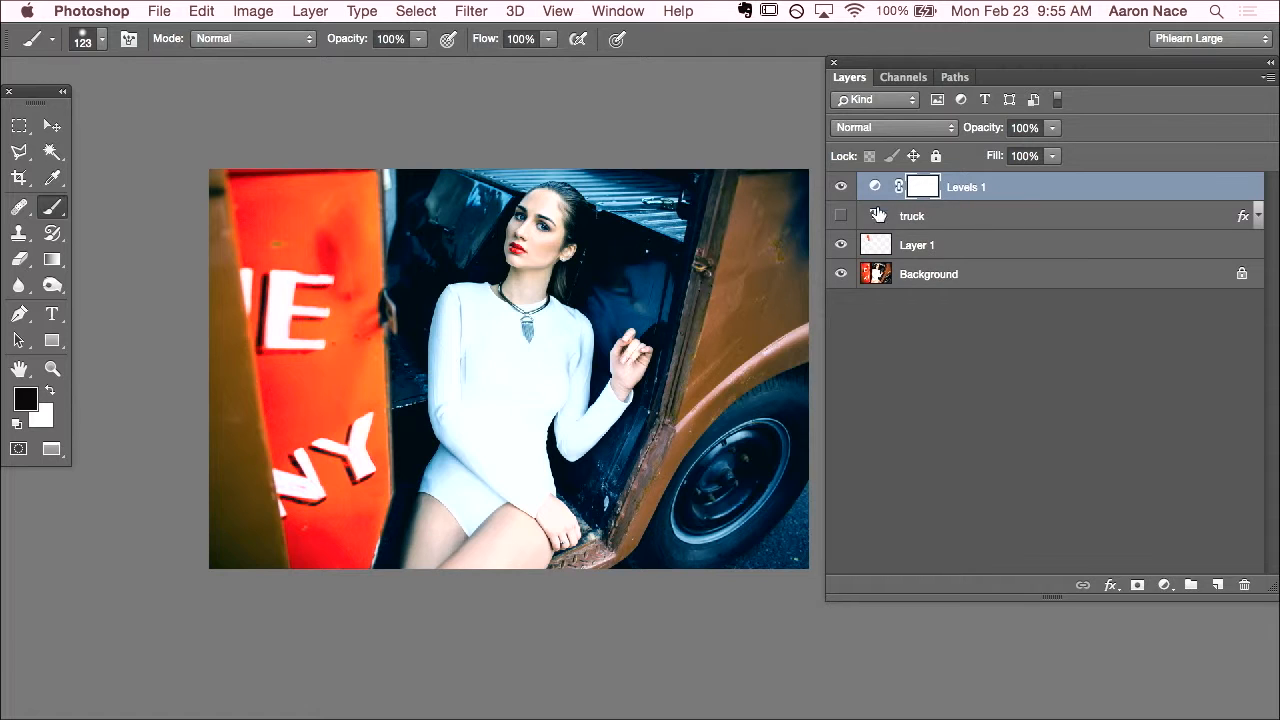
click(839, 187)
click(841, 188)
click(841, 188)
click(840, 188)
click(840, 188)
click(840, 188)
click(841, 188)
click(841, 188)
Step: Paint black on the Levels 1 mask over the red door side with a 642 px brush at 70% flow, and compare the effect
drag(417, 300, 464, 298)
key(shift+7)
mouse_move(268, 440)
mouse_down()
mouse_move(268, 524)
mouse_move(191, 580)
mouse_move(319, 476)
mouse_move(337, 327)
mouse_move(361, 478)
mouse_up()
click(841, 186)
click(841, 186)
click(841, 186)
click(841, 186)
Step: Paint white at 30% flow over the masked door side of Levels 1 to restore the effect, and compare before and after
key(x)
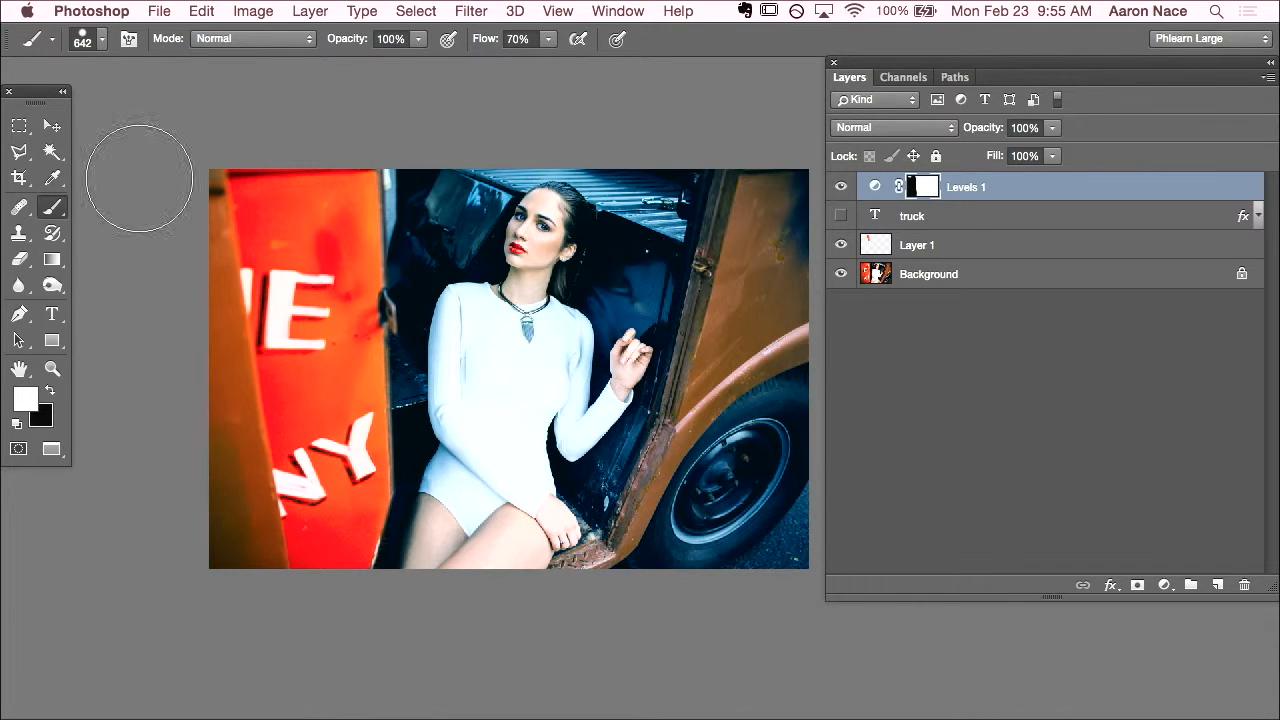
key(shift+3)
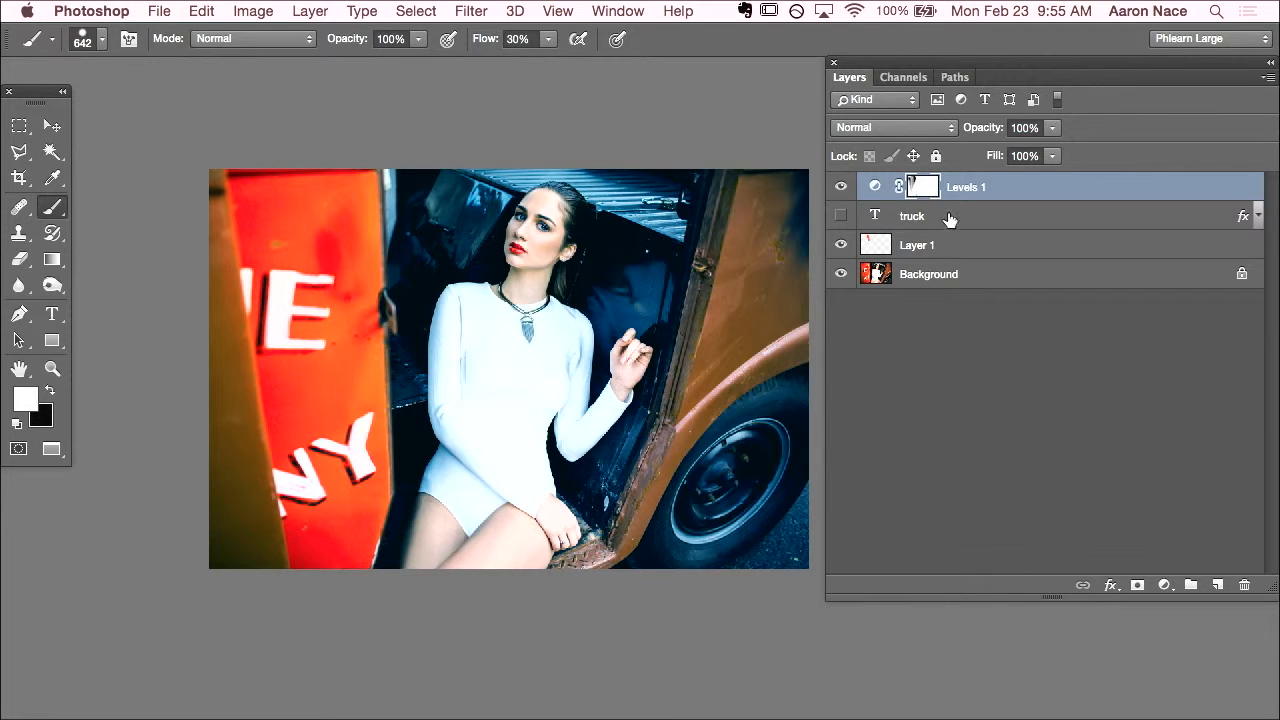
click(841, 187)
click(841, 187)
click(841, 187)
click(841, 187)
click(841, 187)
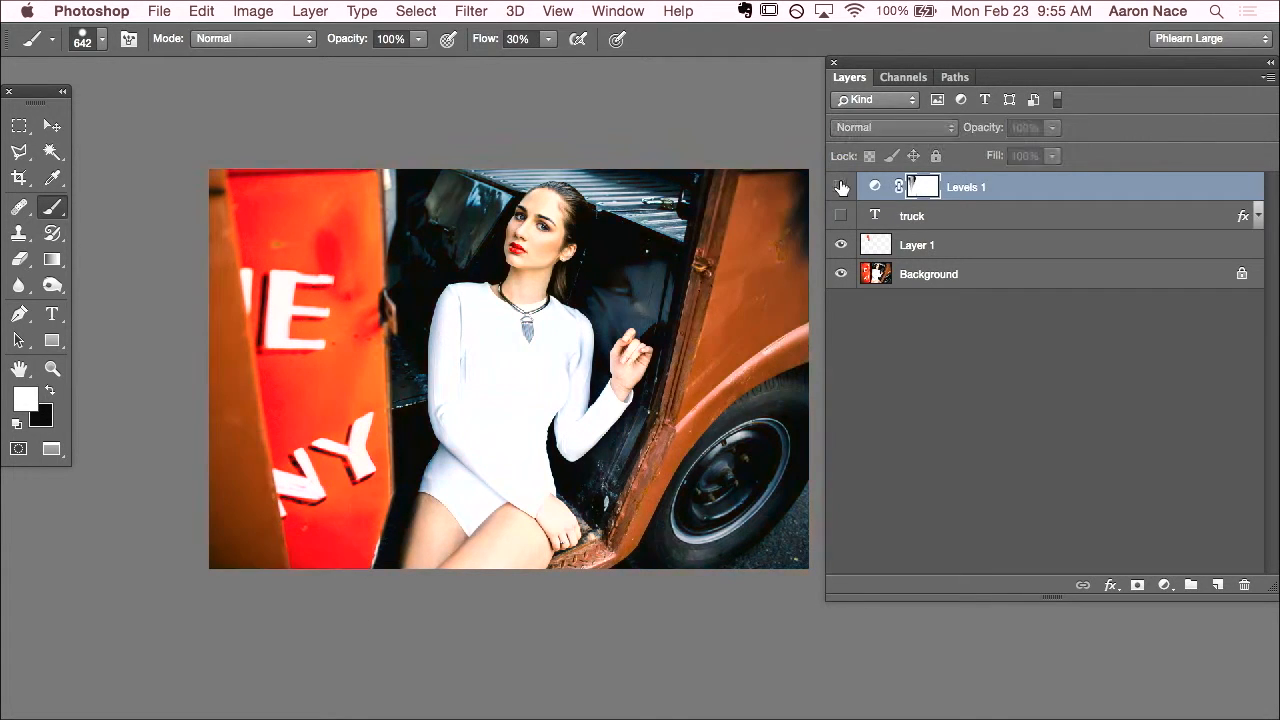
click(842, 188)
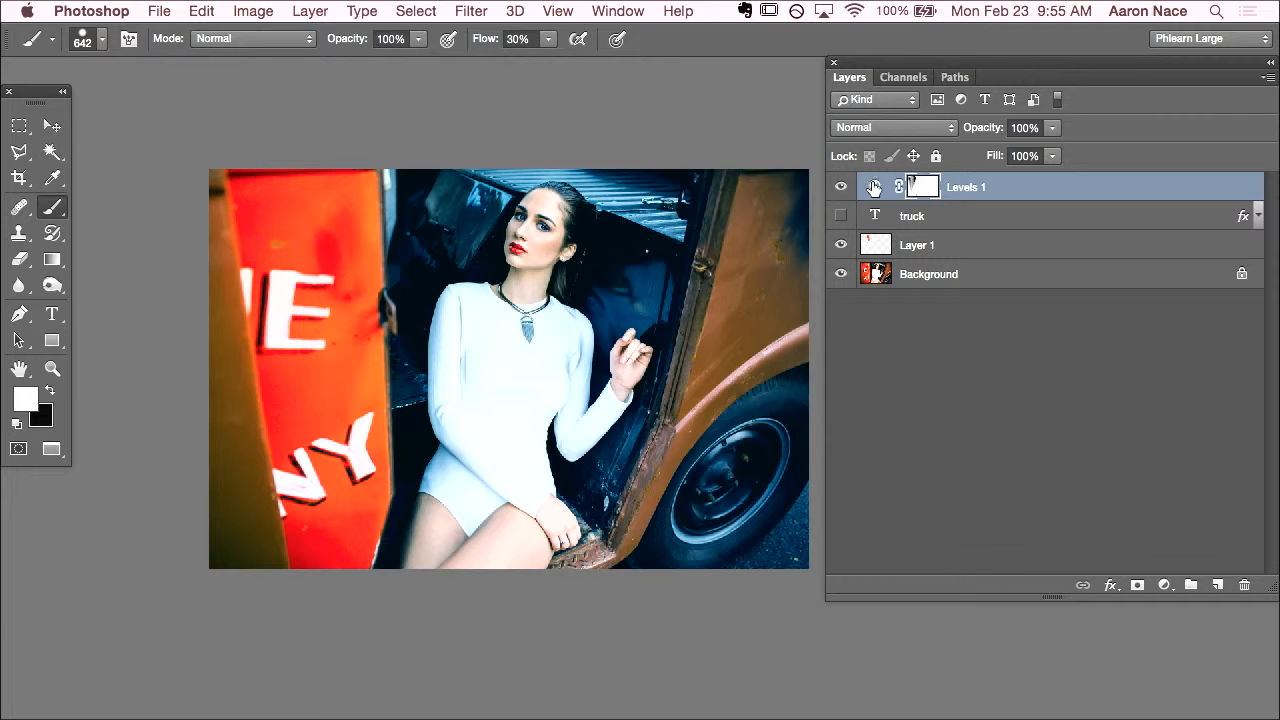
Step: Reopen the Levels 1 adjustment and reset it to its default settings
double_click(875, 187)
drag(430, 370, 243, 365)
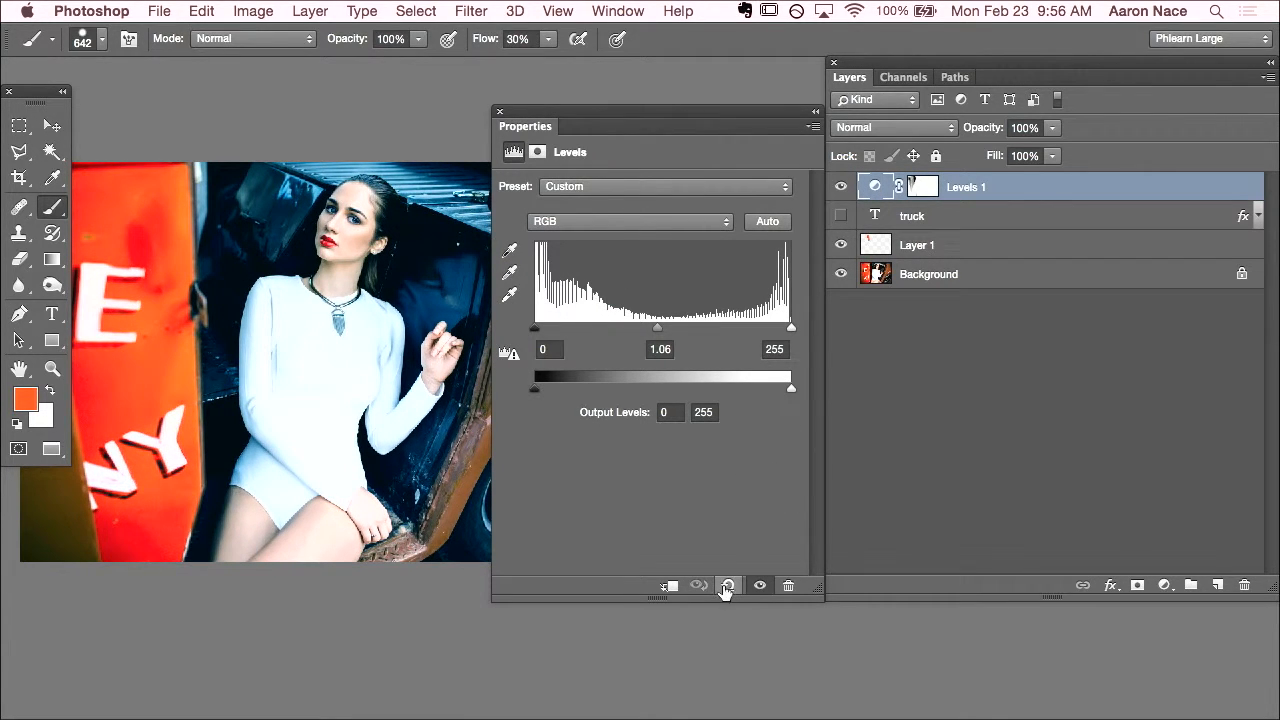
click(727, 587)
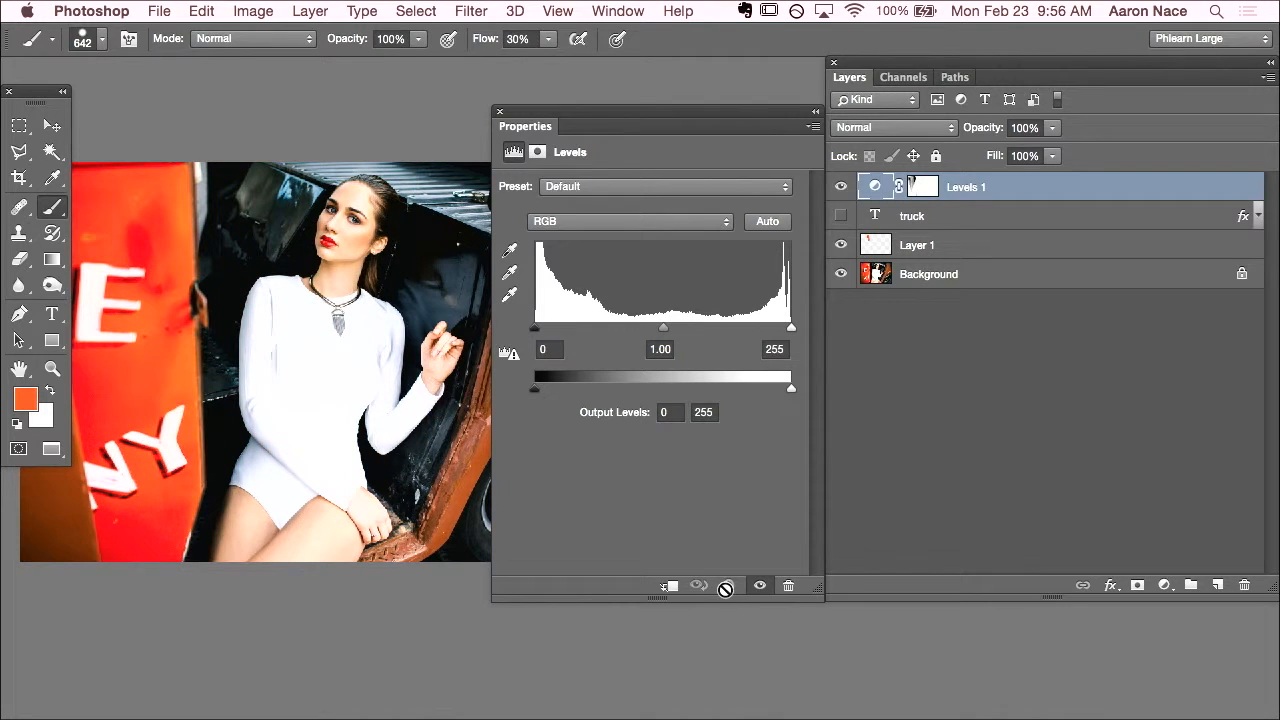
Step: Set the Blue channel output levels of Levels 1 to 38 and 222, and close the adjustment's settings
click(657, 221)
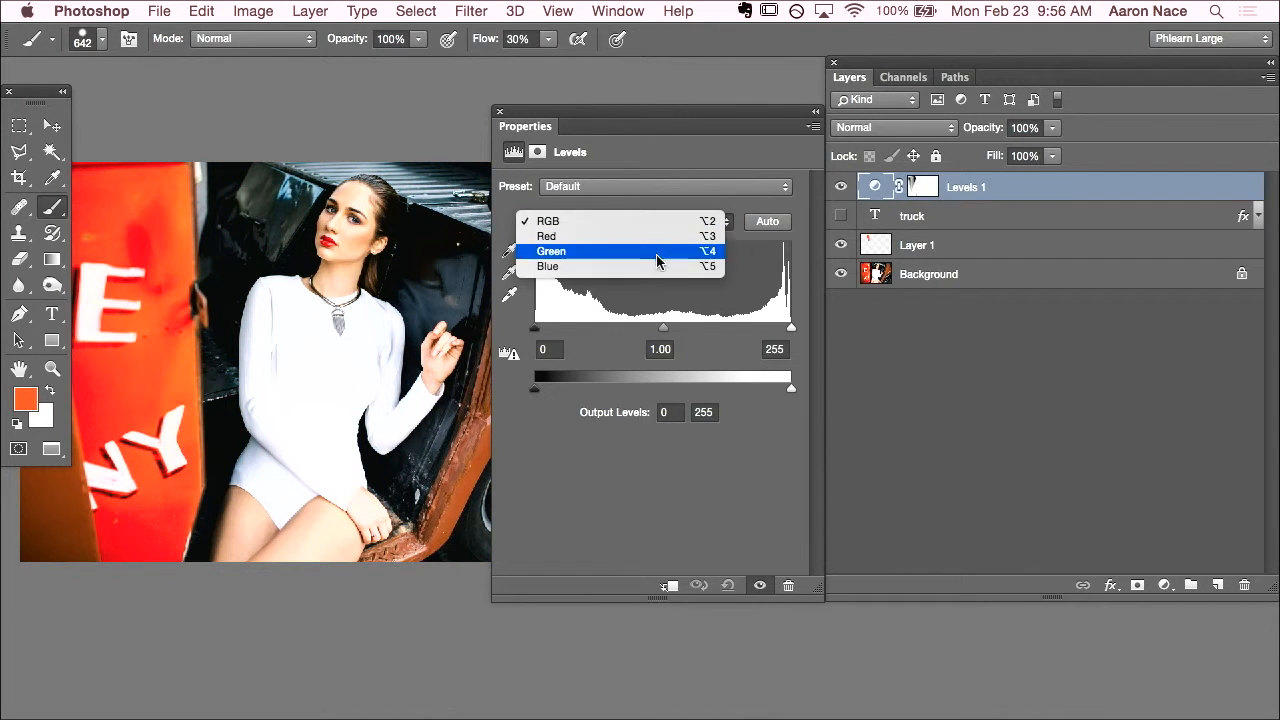
click(657, 268)
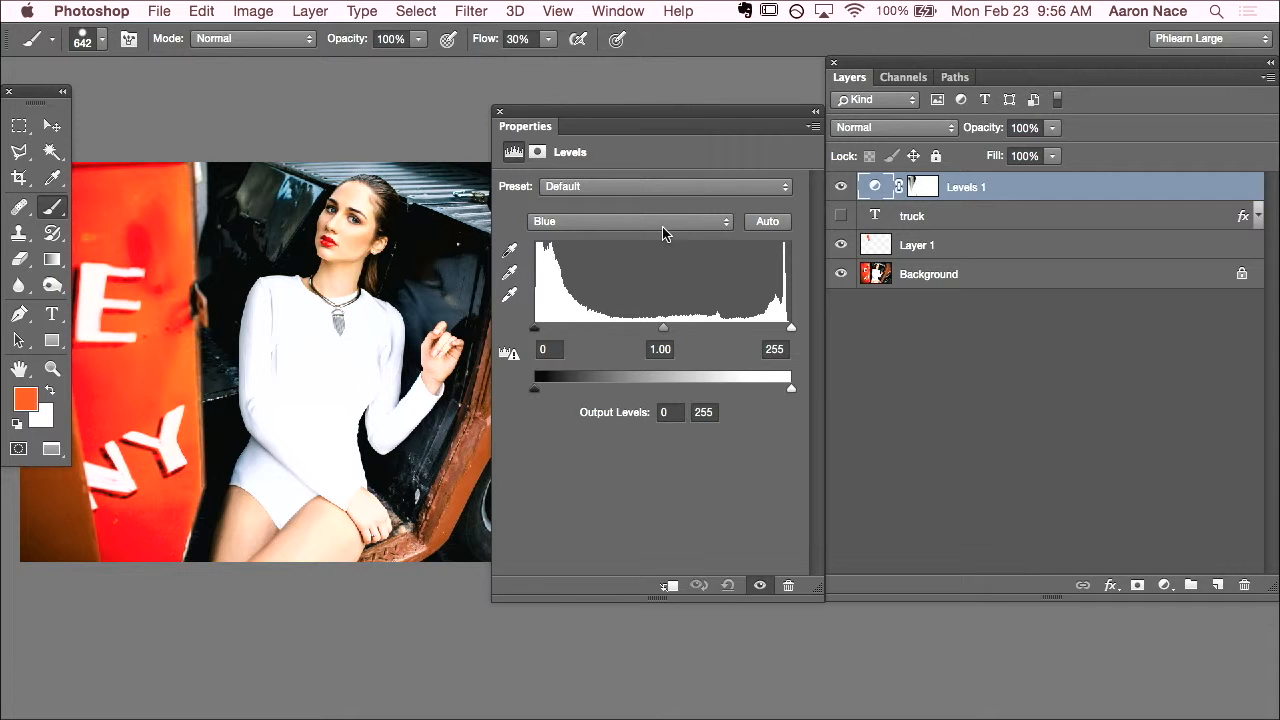
mouse_move(663, 327)
mouse_down()
mouse_move(699, 328)
mouse_move(650, 330)
mouse_move(662, 328)
mouse_up()
key(super+z)
drag(535, 396, 567, 398)
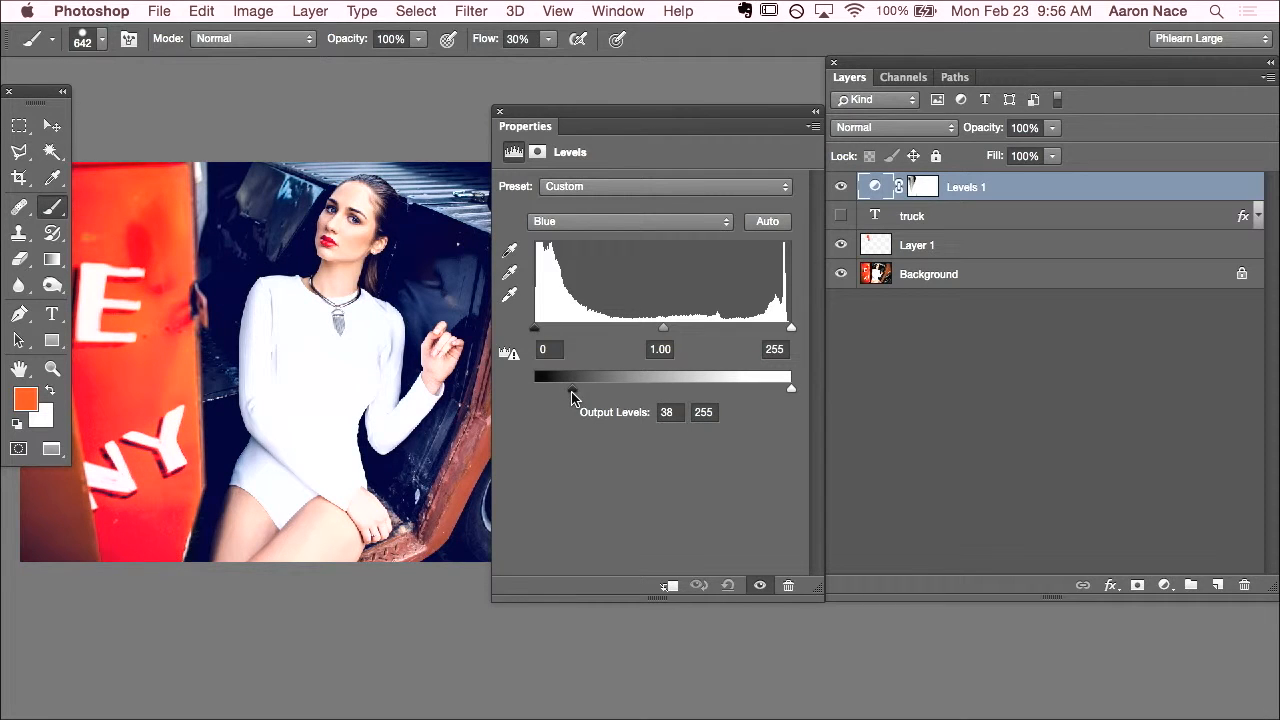
drag(573, 398, 572, 398)
drag(789, 388, 768, 388)
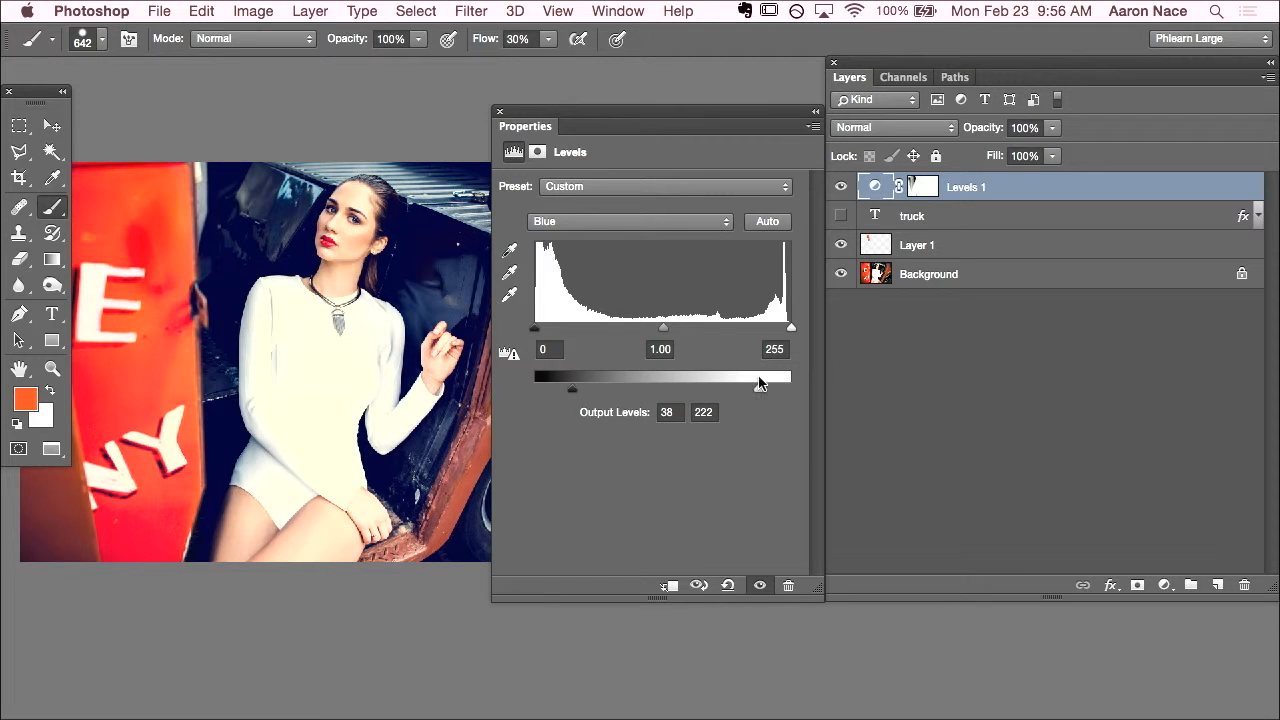
click(499, 114)
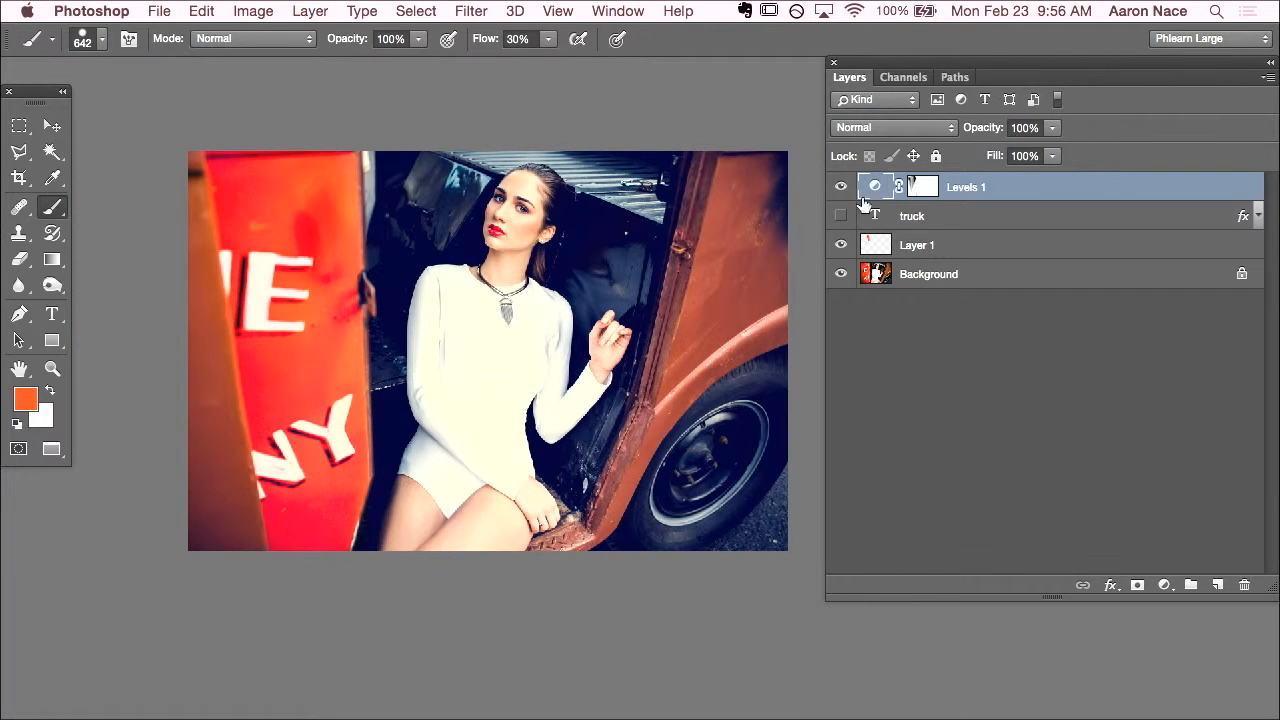
Step: Compare the photo with Levels 1 hidden and shown, and view it full screen, fitted to the display
click(842, 187)
click(842, 187)
key(f)
key(f)
key(ctrl+0)
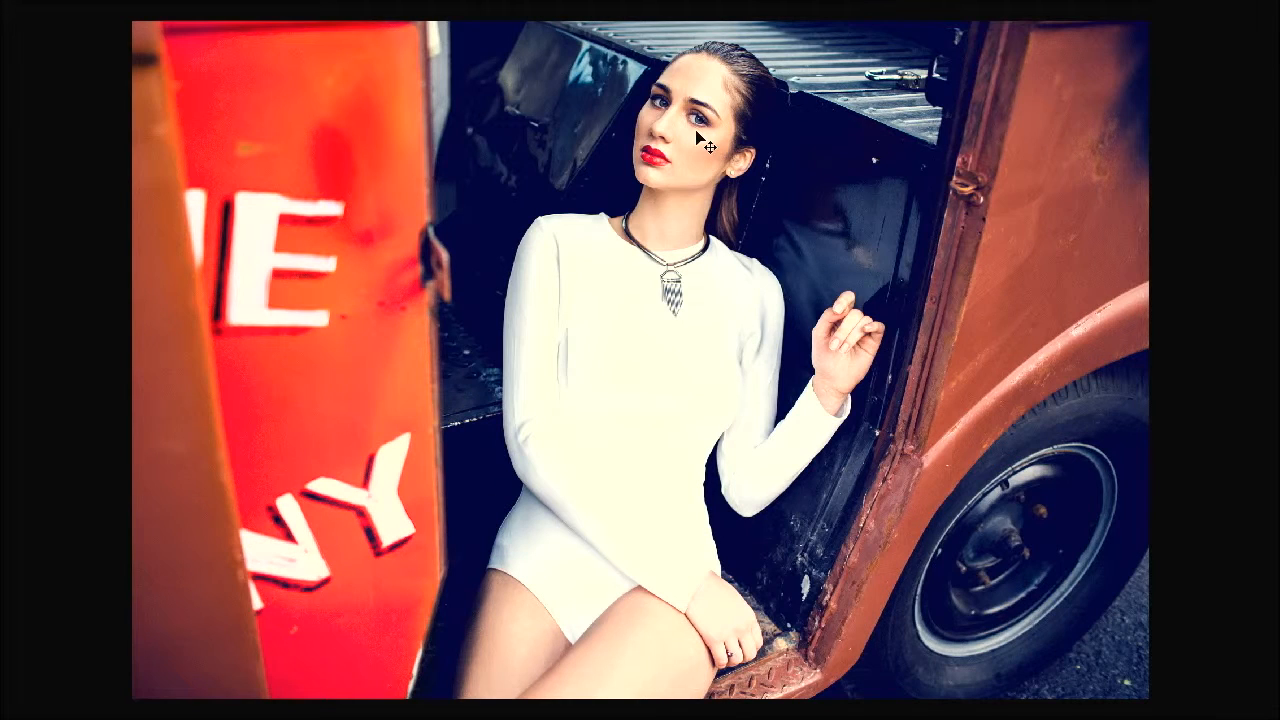